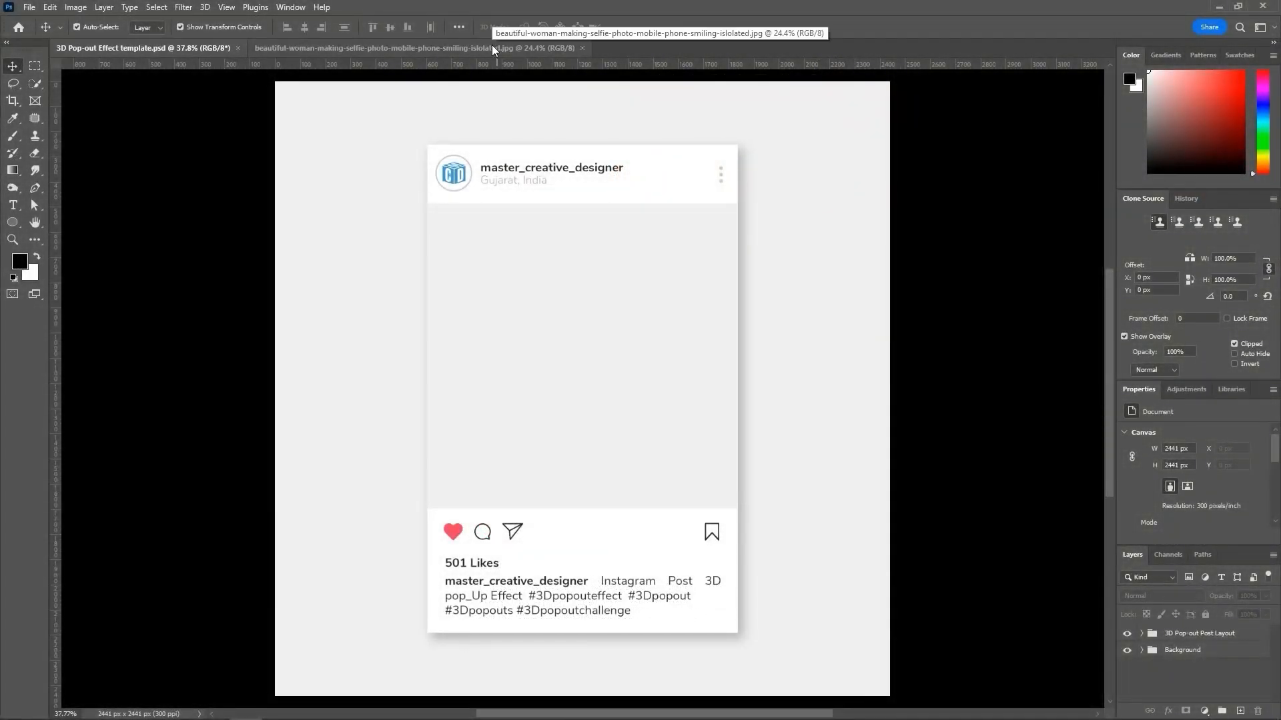
Step: Copy the entire selfie photo and paste it into the 3D Pop-out Effect template, accepting the colour profile conversion
{"action": "left_click", "coordinate": [491, 46]}
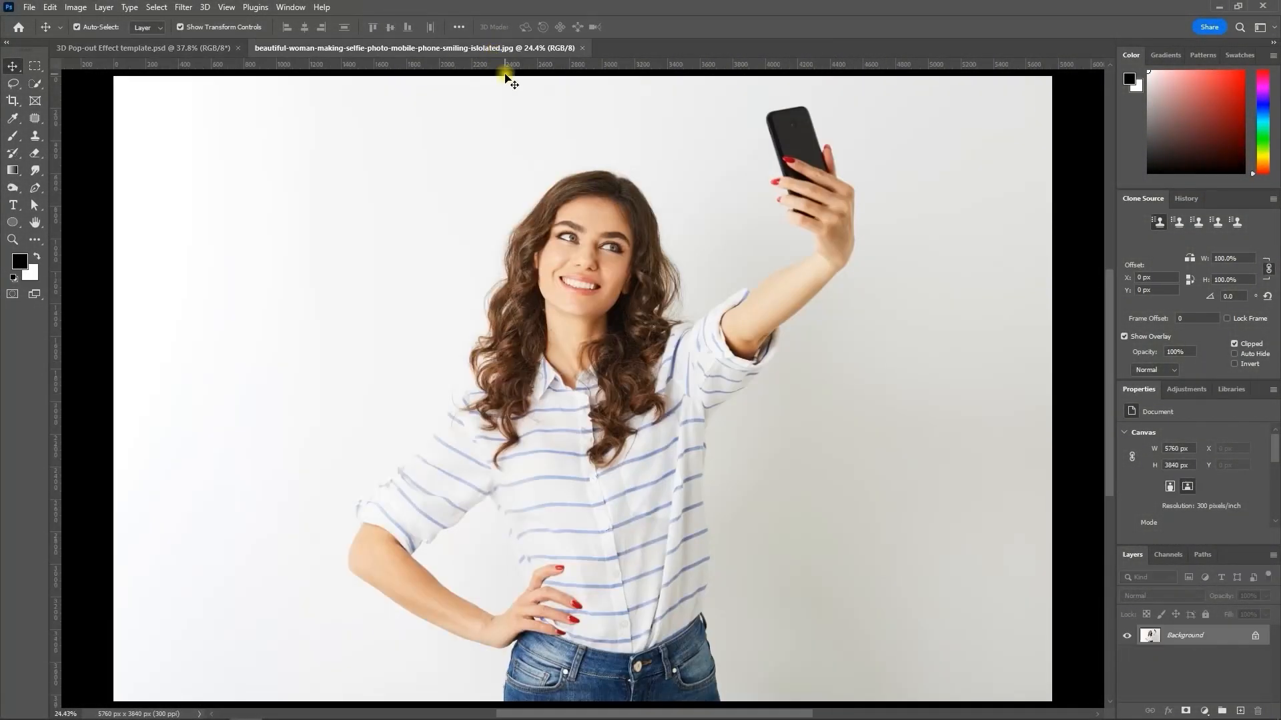
{"action": "key", "text": "ctrl+a"}
{"action": "key", "text": "ctrl+c"}
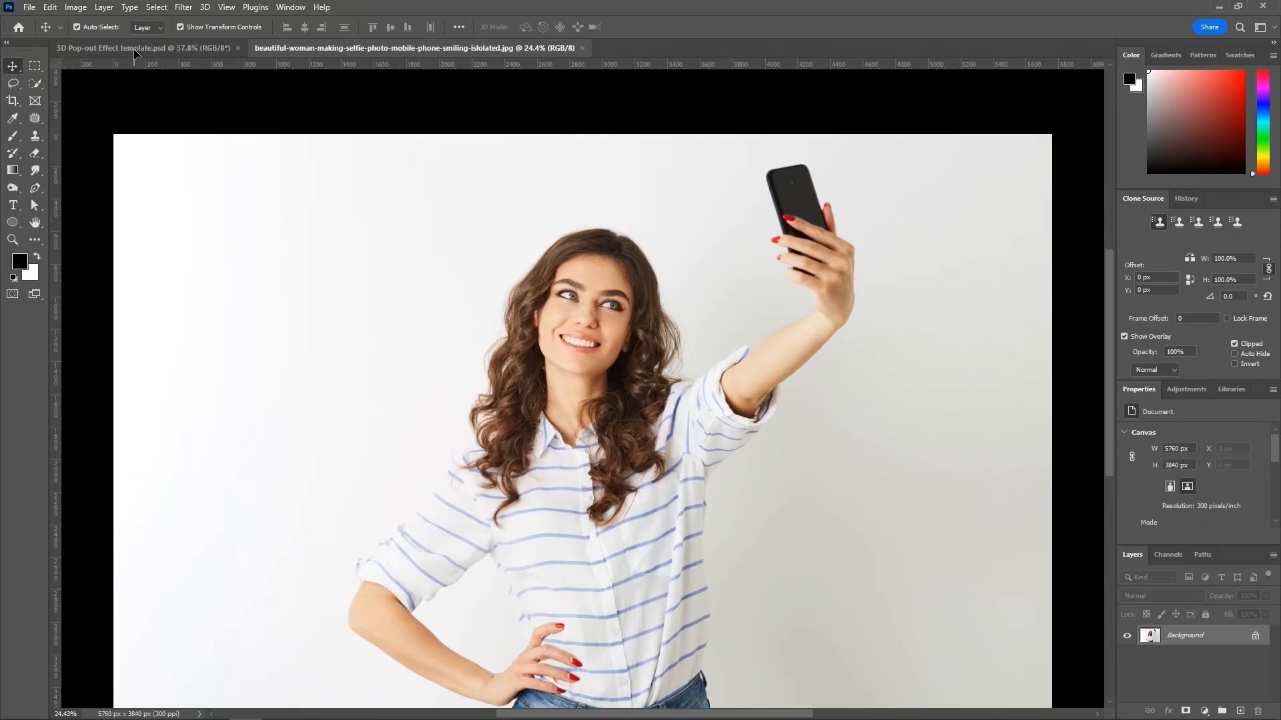
{"action": "left_click", "coordinate": [144, 48]}
{"action": "key", "text": "ctrl+v"}
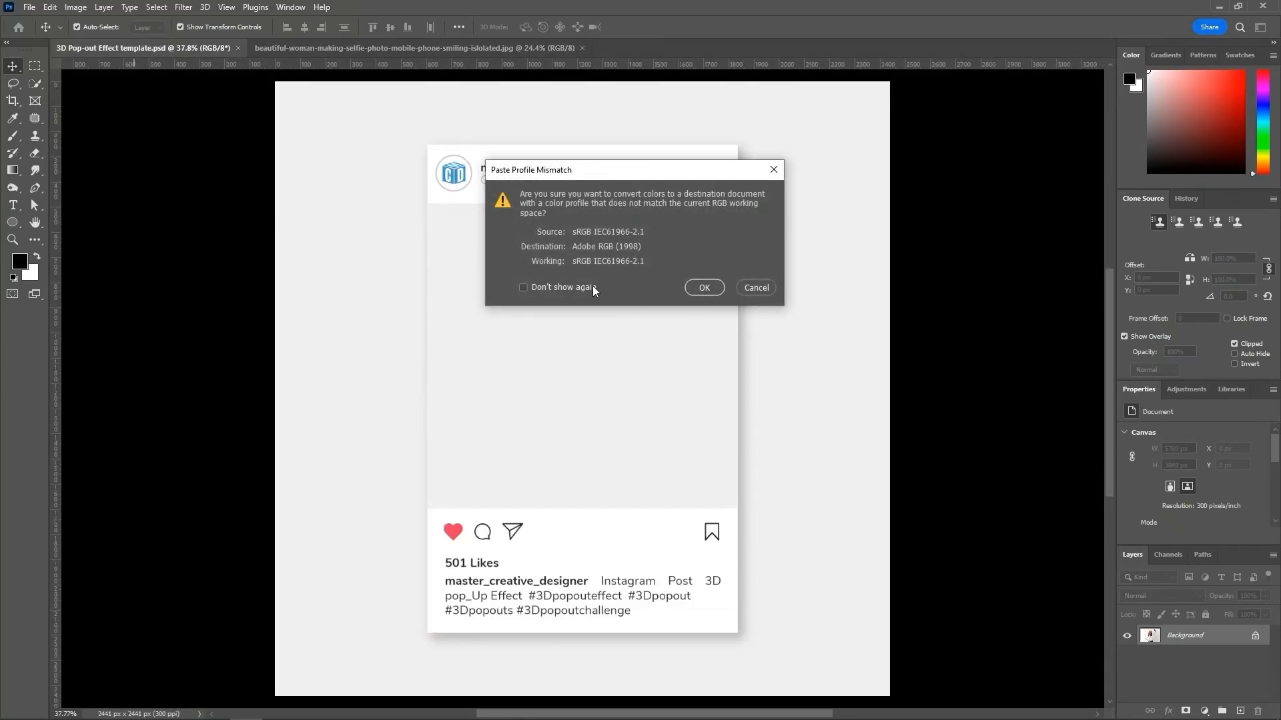
{"action": "left_click", "coordinate": [704, 287]}
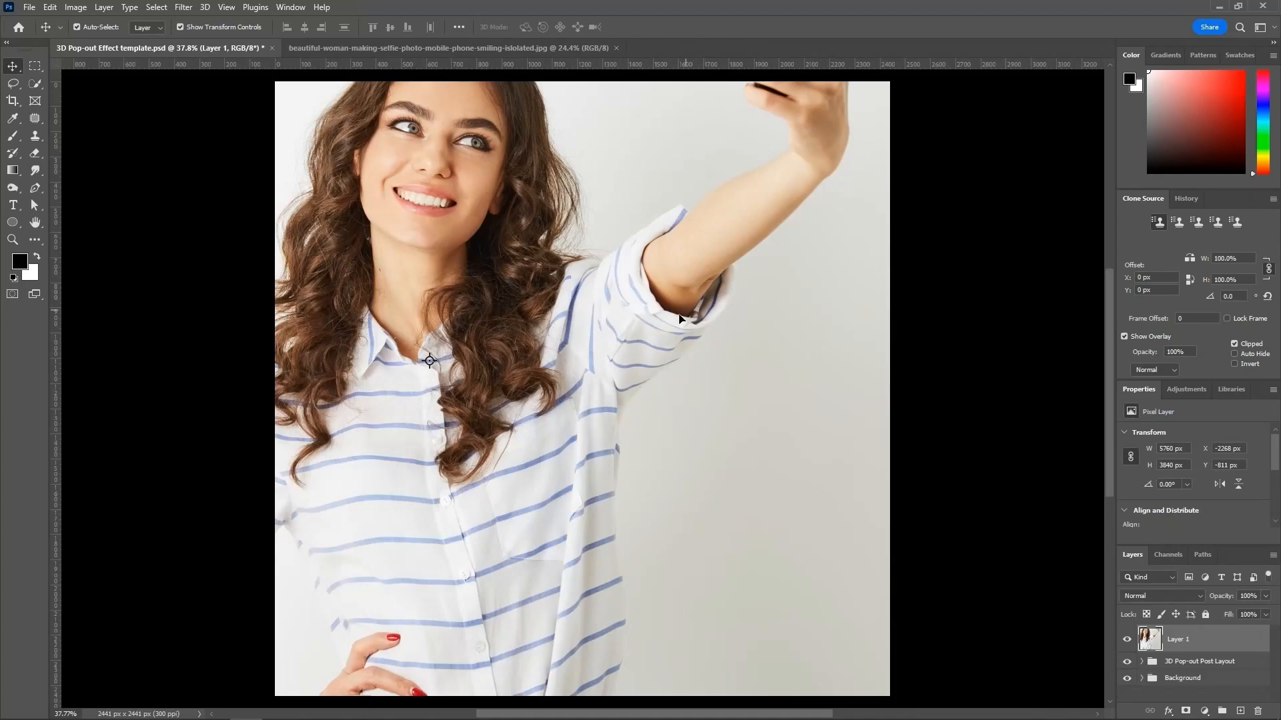
Step: Scale the pasted photo down to about 39% and position it over the Instagram post's empty picture area
{"action": "scroll", "coordinate": [674, 386], "scroll_direction": "down", "scroll_amount": 3}
{"action": "left_click_drag", "start_coordinate": [542, 113], "coordinate": [543, 316]}
{"action": "left_click_drag", "start_coordinate": [547, 376], "coordinate": [547, 375]}
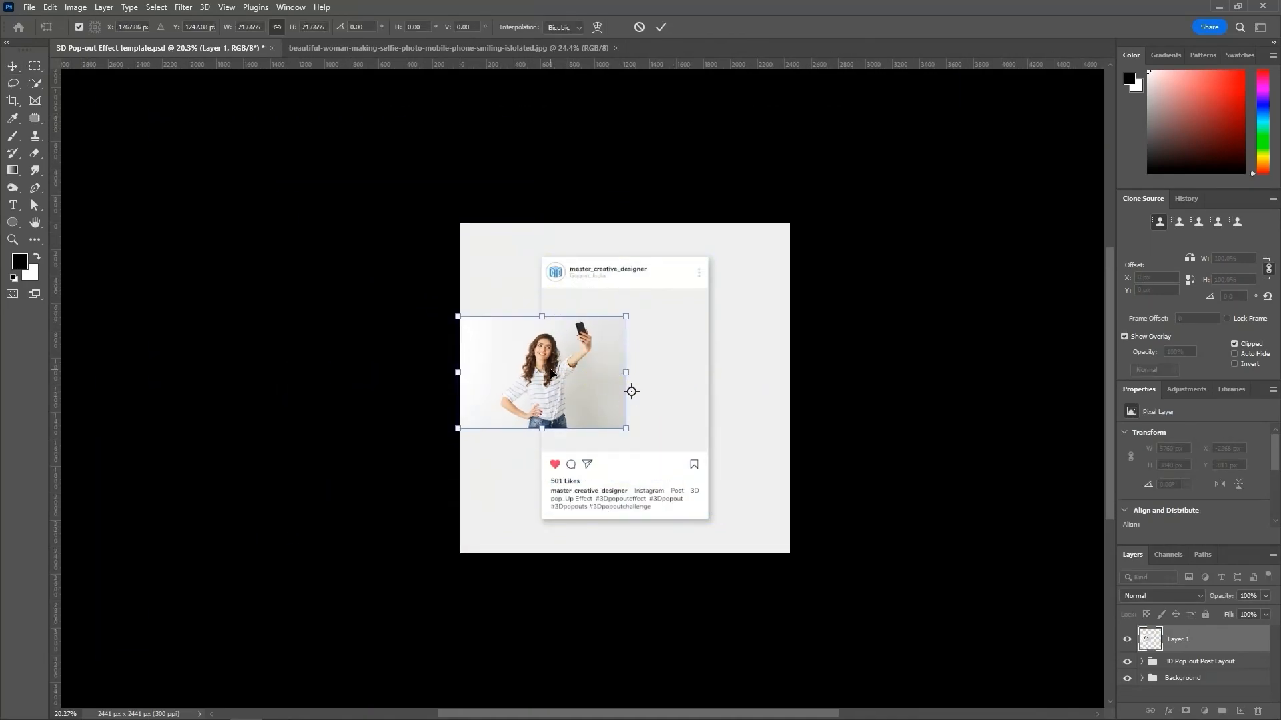
{"action": "left_click_drag", "start_coordinate": [565, 392], "coordinate": [645, 402]}
{"action": "left_click_drag", "start_coordinate": [631, 345], "coordinate": [620, 258]}
{"action": "scroll", "coordinate": [704, 359], "scroll_direction": "up", "scroll_amount": 2}
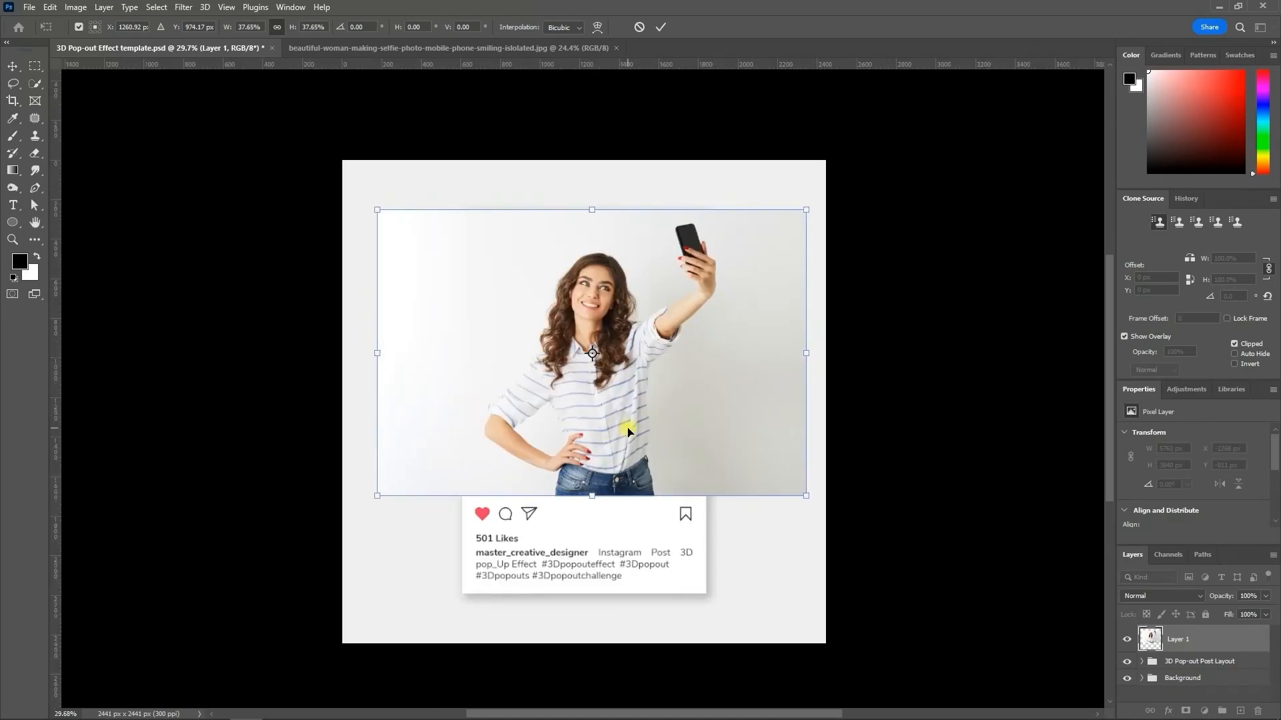
{"action": "left_click_drag", "start_coordinate": [595, 211], "coordinate": [593, 197]}
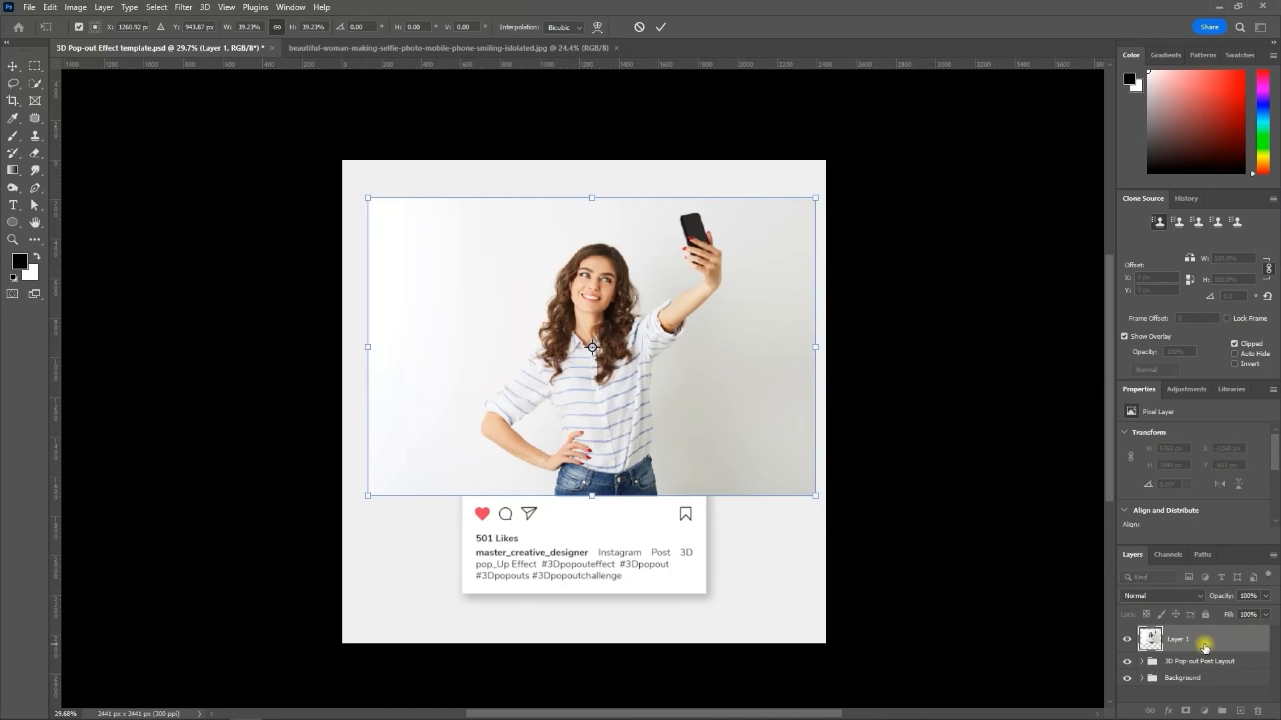
Step: Set the photo layer's opacity to 55% and fit it over the post frame at about 43% scale, the phone extending past the edge
{"action": "left_click_drag", "start_coordinate": [1224, 596], "coordinate": [1191, 599]}
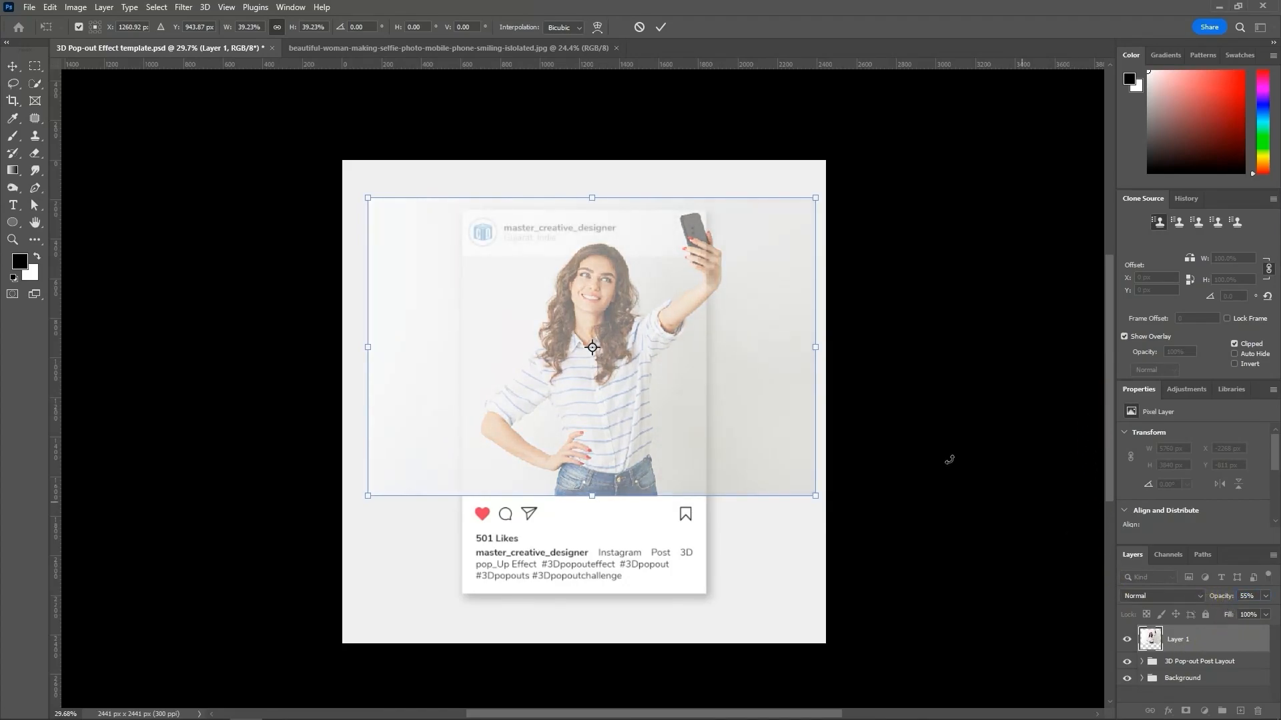
{"action": "scroll", "coordinate": [677, 307], "scroll_direction": "up", "scroll_amount": 1}
{"action": "left_click_drag", "start_coordinate": [579, 363], "coordinate": [589, 363]}
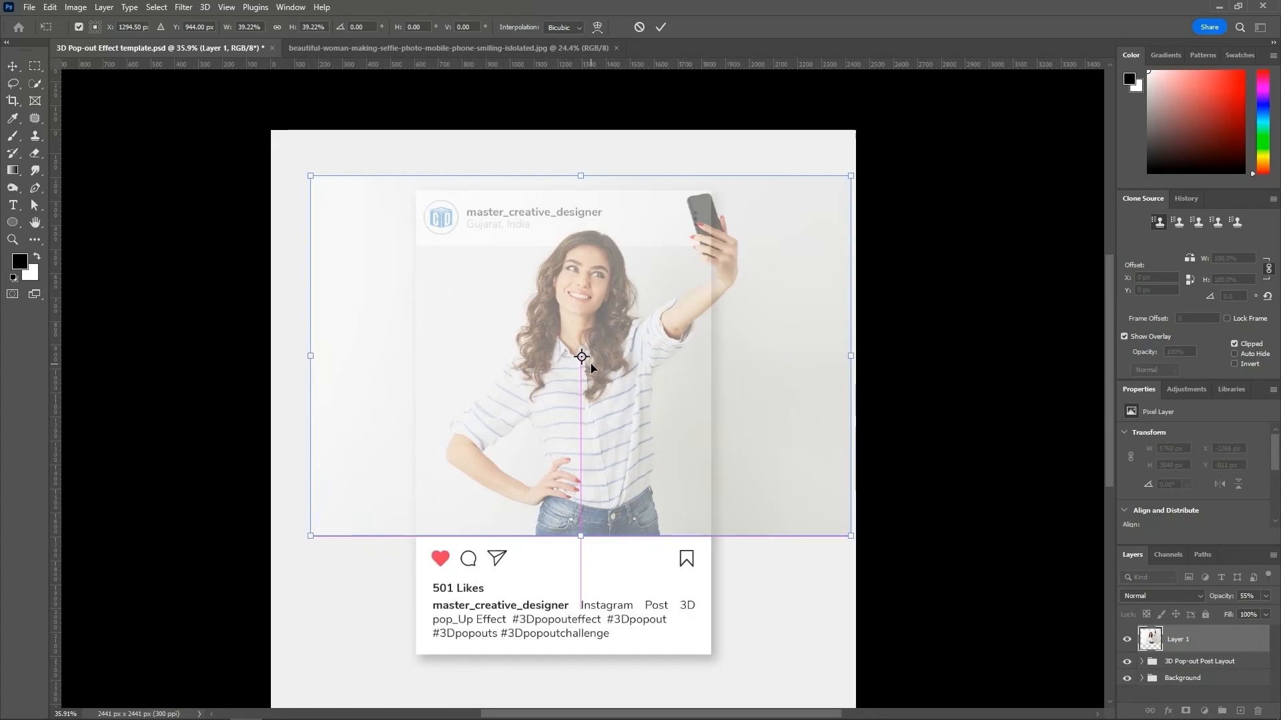
{"action": "left_click_drag", "start_coordinate": [582, 175], "coordinate": [581, 152]}
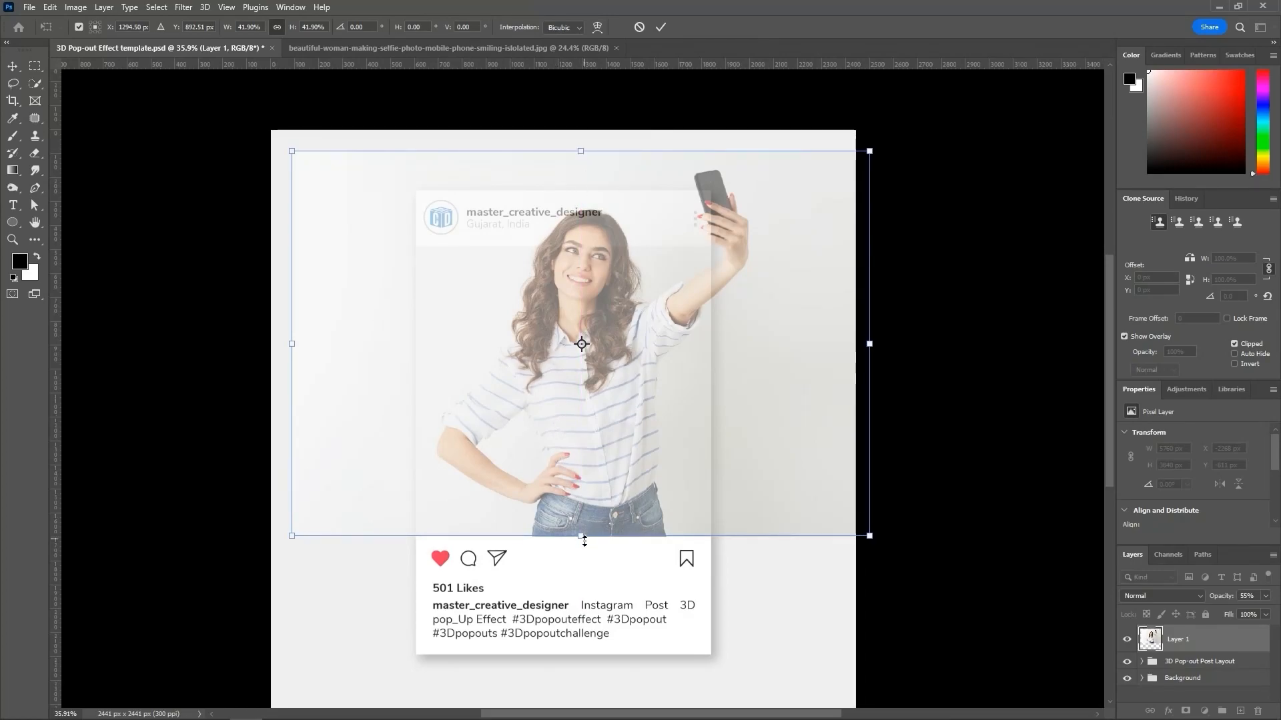
{"action": "left_click_drag", "start_coordinate": [583, 539], "coordinate": [589, 548]}
{"action": "left_click_drag", "start_coordinate": [595, 333], "coordinate": [603, 337]}
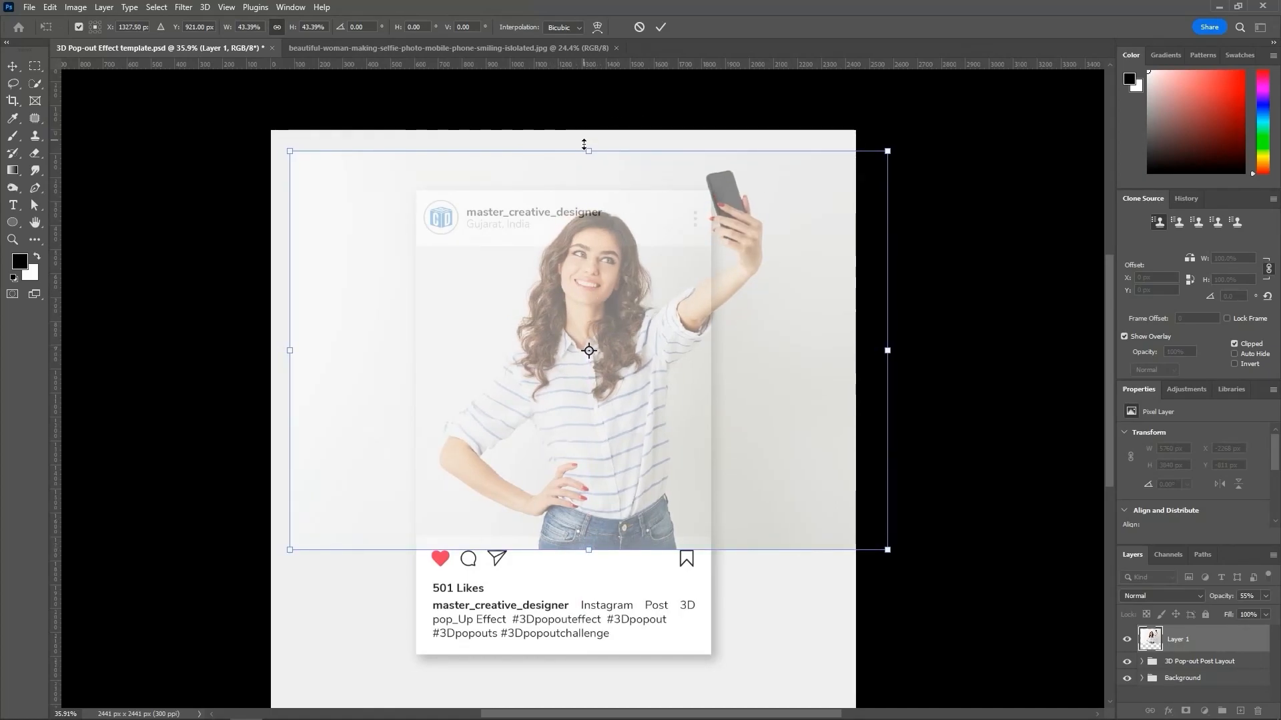
{"action": "left_click_drag", "start_coordinate": [589, 151], "coordinate": [590, 156]}
{"action": "left_click", "coordinate": [660, 27]}
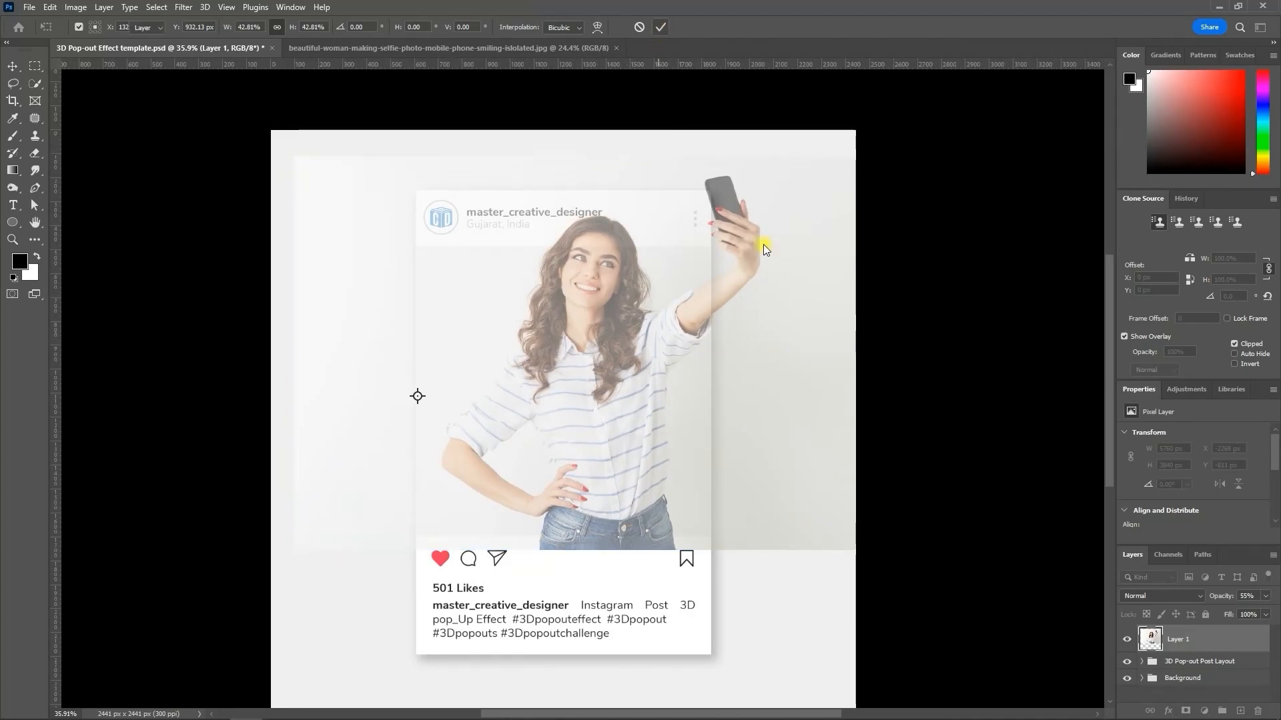
Step: Move Layer 1 into the 3D Pop-out Post group above POST PHOTO and duplicate it
{"action": "left_click", "coordinate": [1141, 661]}
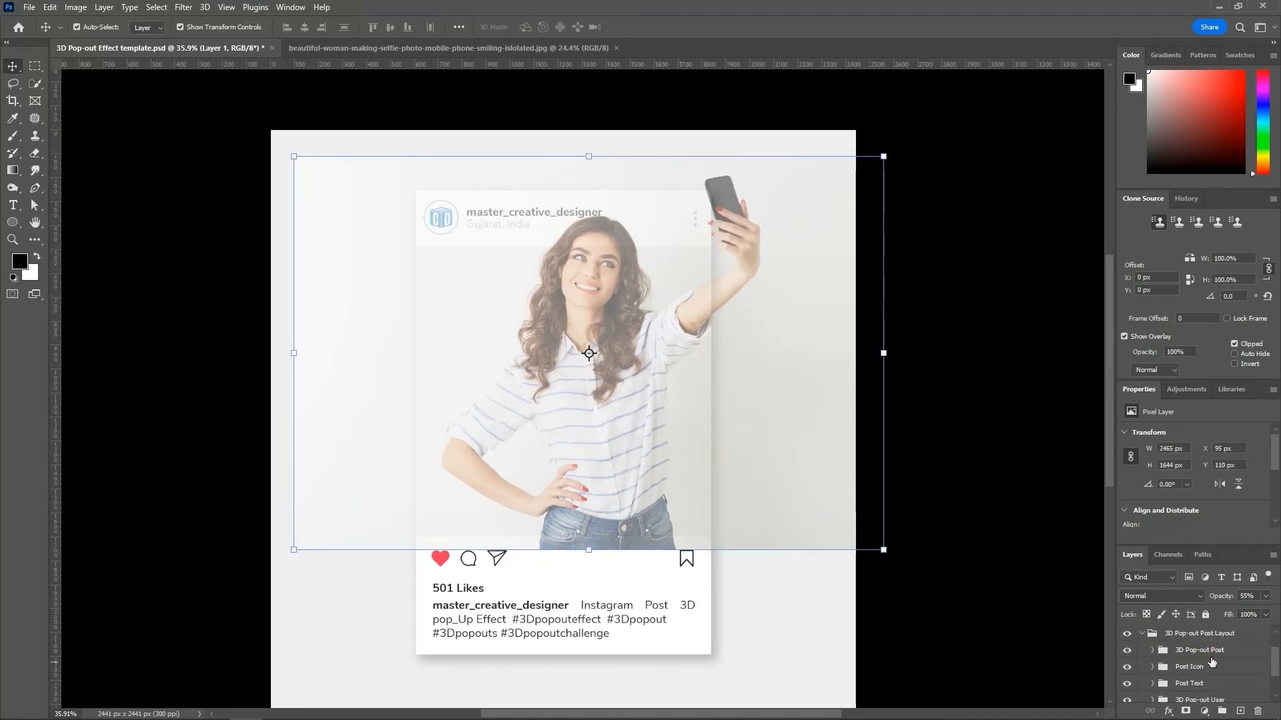
{"action": "scroll", "coordinate": [1202, 648], "scroll_direction": "up", "scroll_amount": 1}
{"action": "left_click_drag", "start_coordinate": [1199, 644], "coordinate": [1211, 681]}
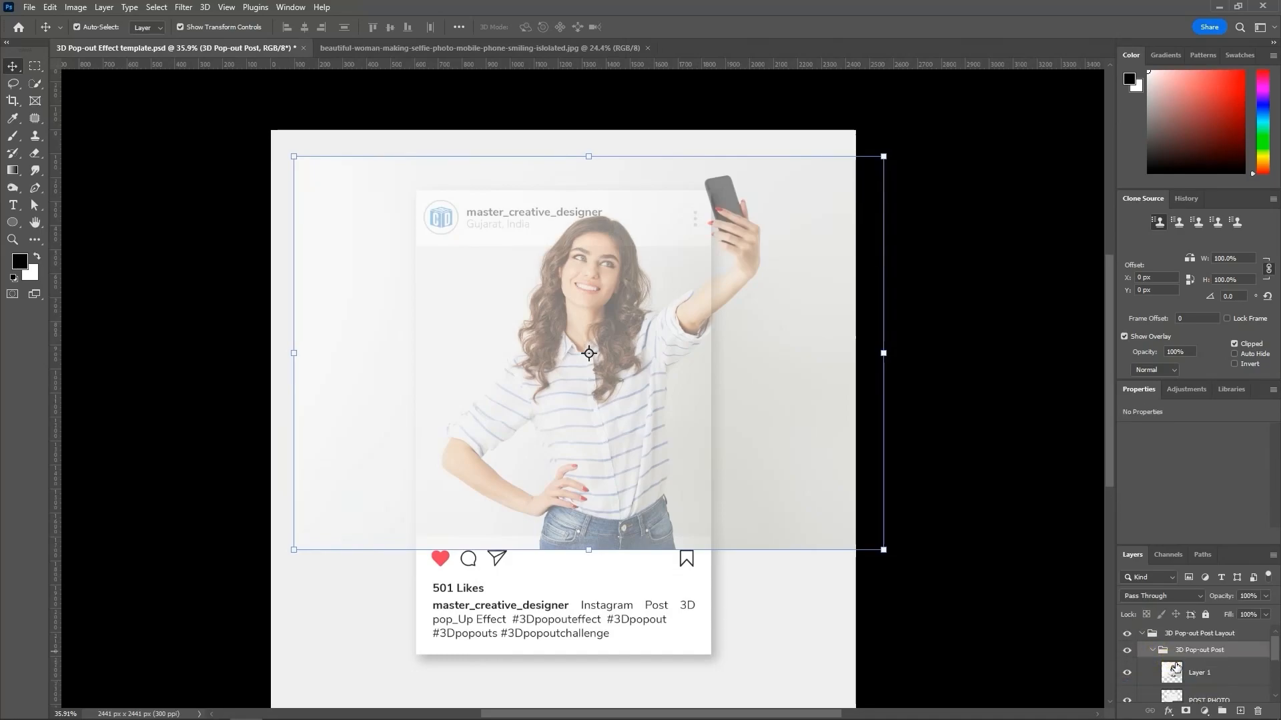
{"action": "left_click", "coordinate": [1190, 677]}
{"action": "scroll", "coordinate": [1198, 678], "scroll_direction": "down", "scroll_amount": 1}
{"action": "left_click_drag", "start_coordinate": [1214, 656], "coordinate": [1240, 711]}
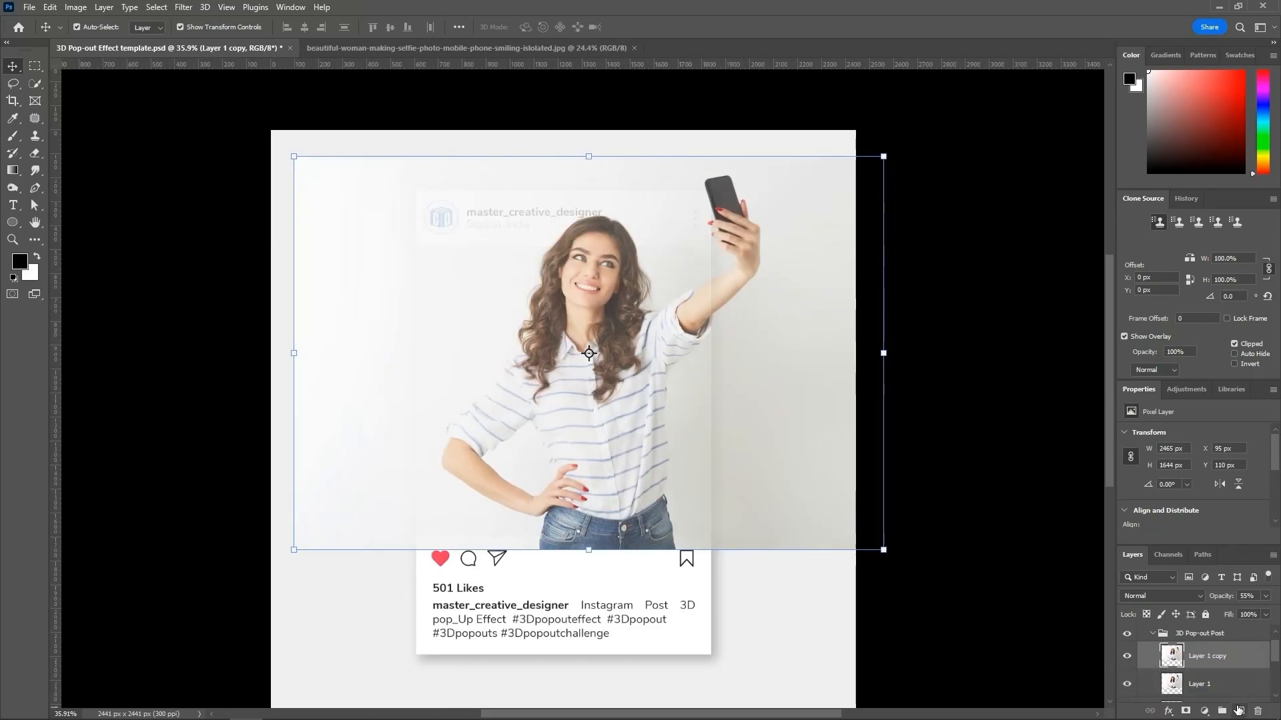
Step: Clip Layer 1 to the POST PHOTO layer and set both photo layers to 100% opacity
{"action": "left_click", "coordinate": [1164, 682], "text": "alt"}
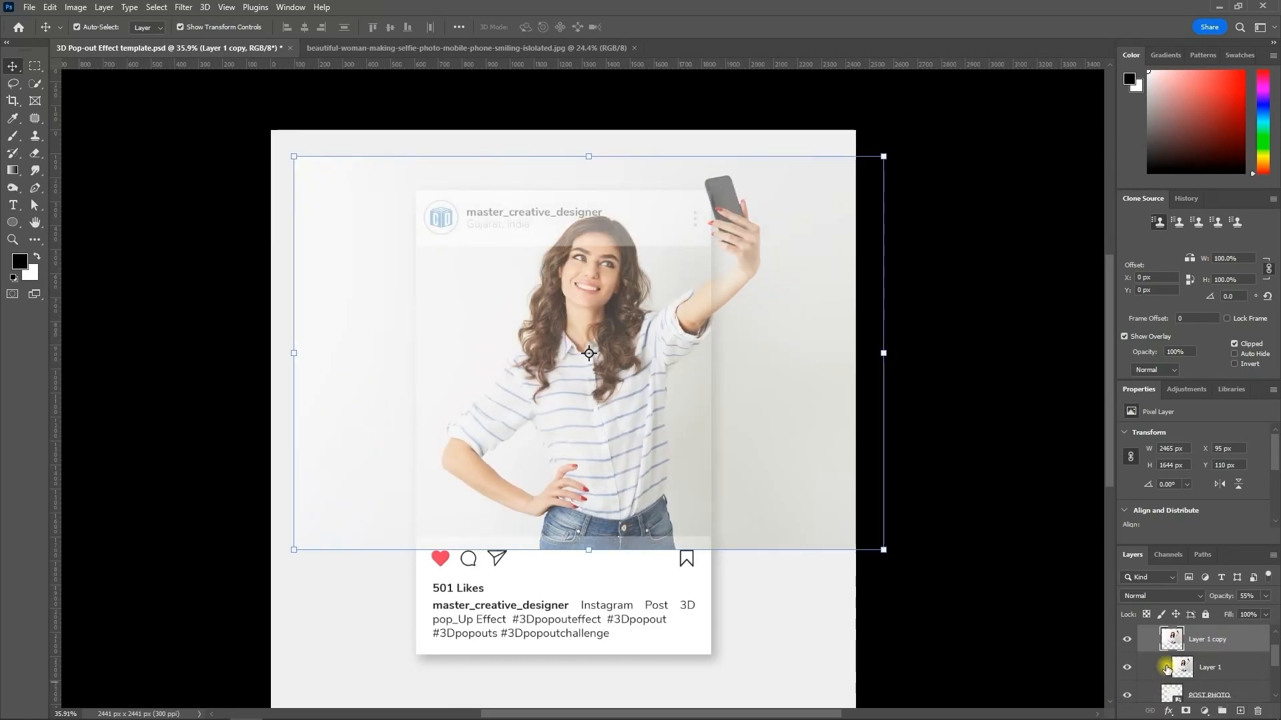
{"action": "left_click", "coordinate": [1215, 669], "text": "shift"}
{"action": "left_click_drag", "start_coordinate": [1216, 598], "coordinate": [1274, 597]}
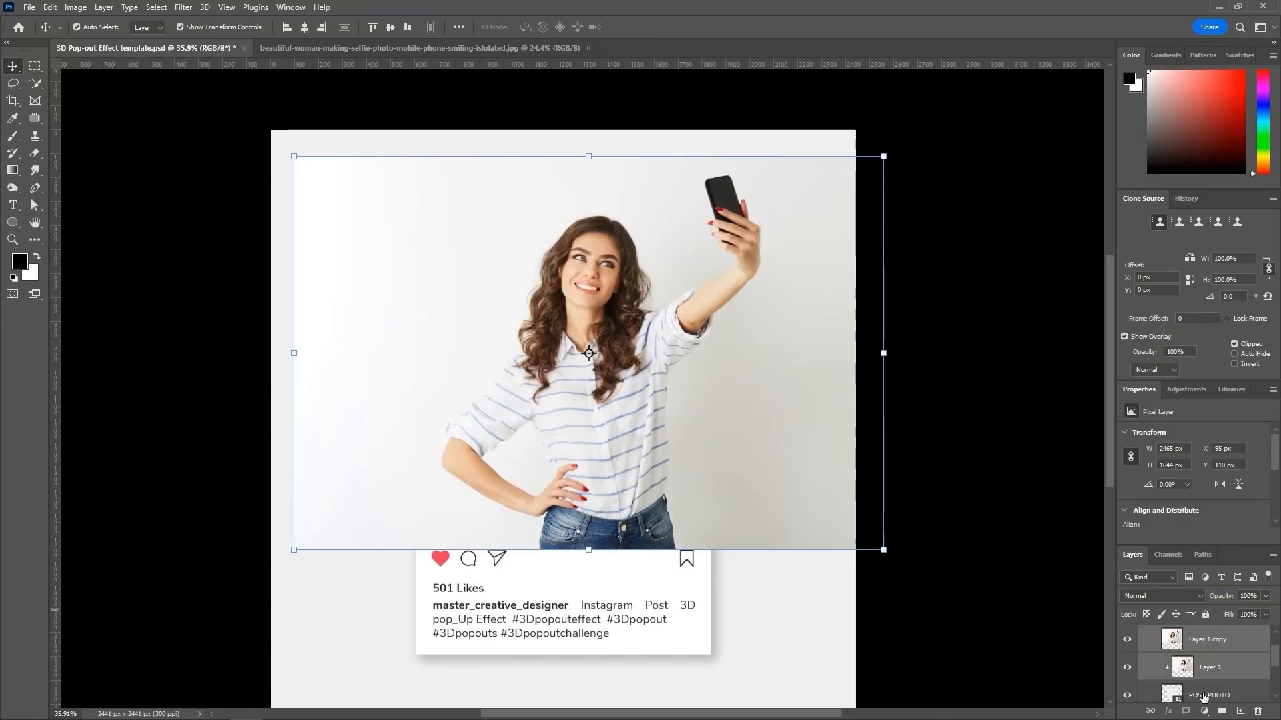
Step: Select the woman on Layer 1 copy with the Object Selection tool
{"action": "left_click", "coordinate": [1194, 639]}
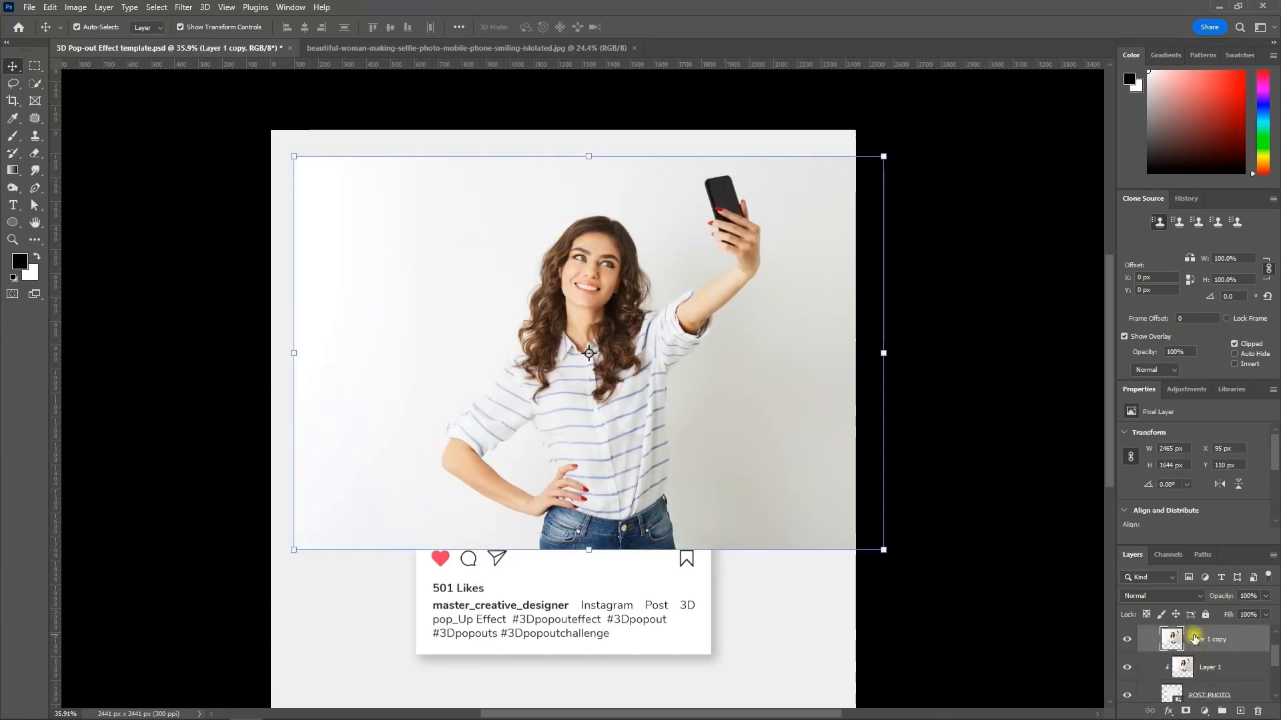
{"action": "left_click", "coordinate": [36, 84]}
{"action": "left_click", "coordinate": [74, 86]}
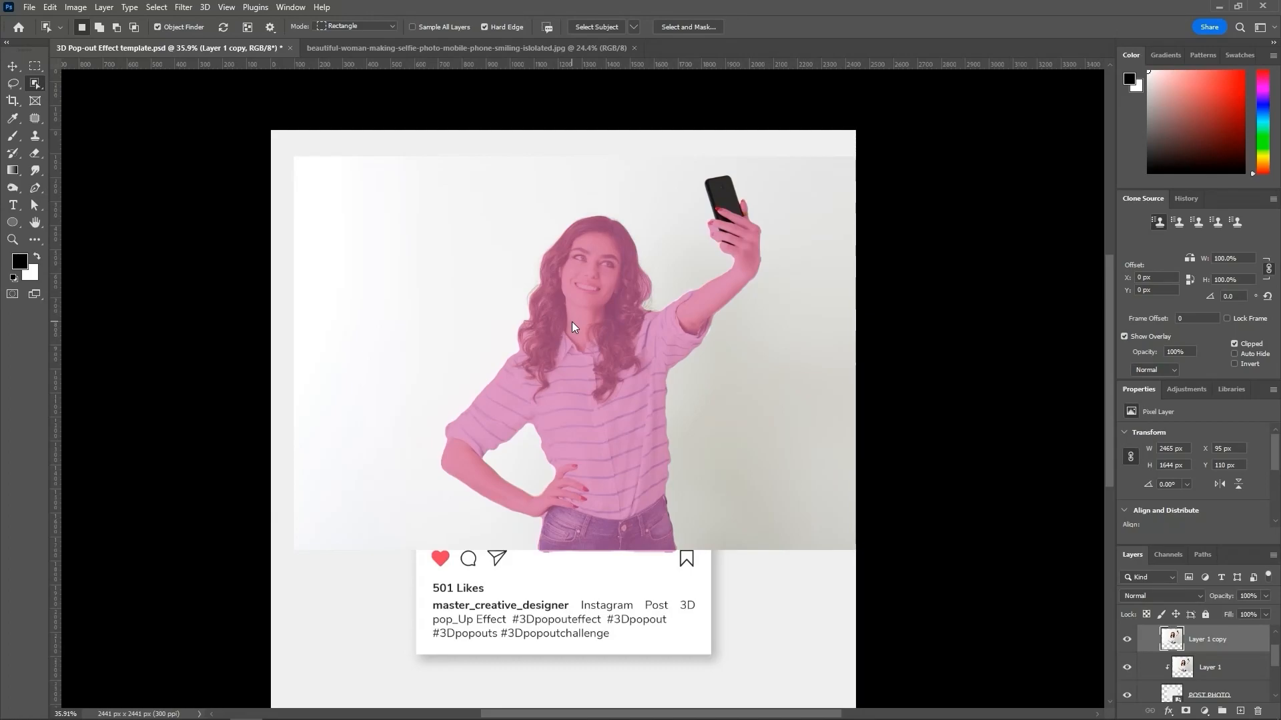
{"action": "left_click", "coordinate": [573, 324]}
Step: Refine the selection along the woman's shoulder and sleeve beside her hair using the Quick Selection tool with an 80 px brush
{"action": "right_click", "coordinate": [35, 82]}
{"action": "left_click", "coordinate": [79, 94]}
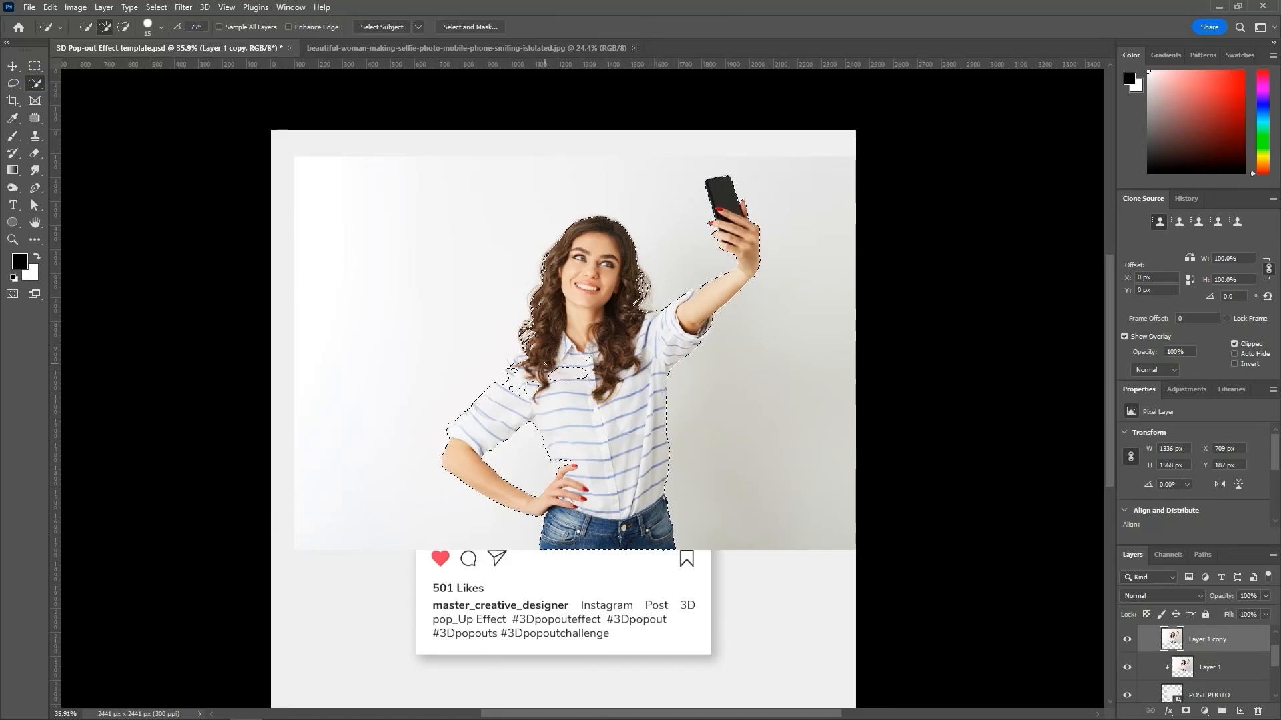
{"action": "key", "text": "bracketright"}
{"action": "key", "text": "bracketright"}
{"action": "key", "text": "bracketright"}
{"action": "key", "text": "bracketright"}
{"action": "key", "text": "bracketright"}
{"action": "key", "text": "bracketright"}
{"action": "key", "text": "bracketright"}
{"action": "key", "text": "bracketright"}
{"action": "key", "text": "bracketright"}
{"action": "key", "text": "bracketright"}
{"action": "left_click_drag", "start_coordinate": [546, 367], "coordinate": [520, 392]}
{"action": "scroll", "coordinate": [494, 365], "scroll_direction": "up", "scroll_amount": 2}
{"action": "scroll", "coordinate": [498, 365], "scroll_direction": "up", "scroll_amount": 6}
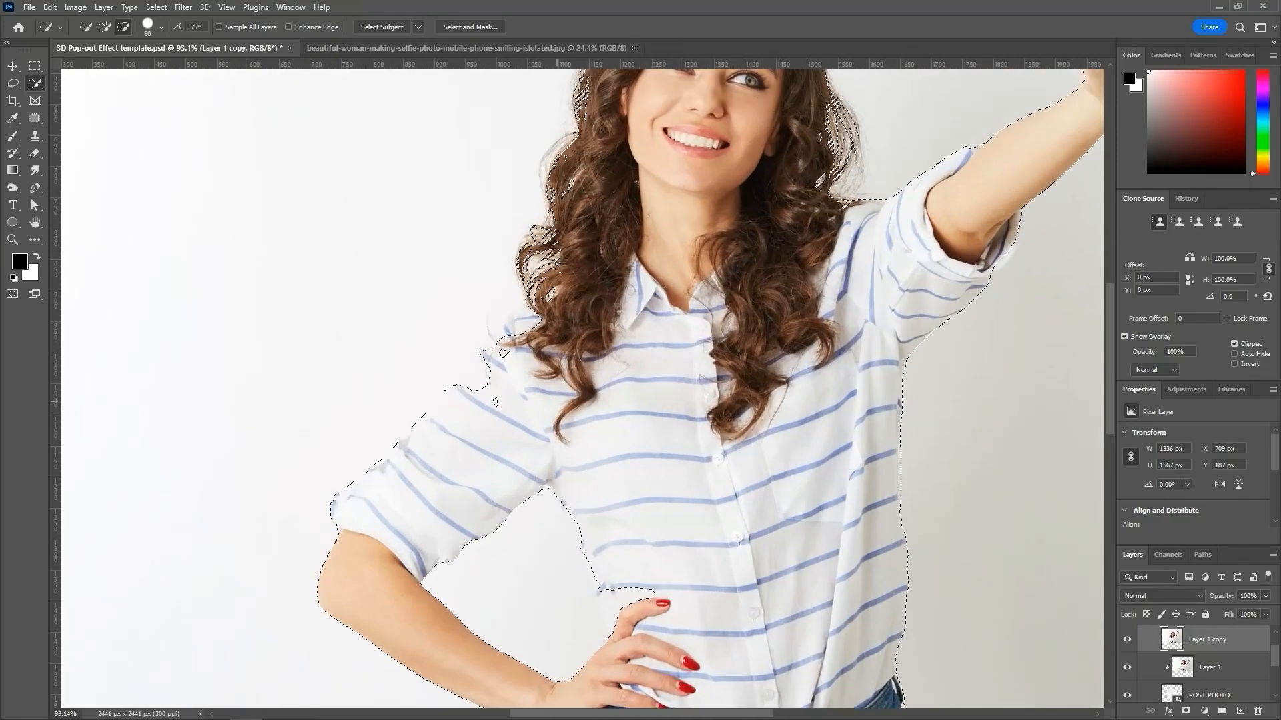
{"action": "left_click_drag", "start_coordinate": [455, 391], "coordinate": [513, 321]}
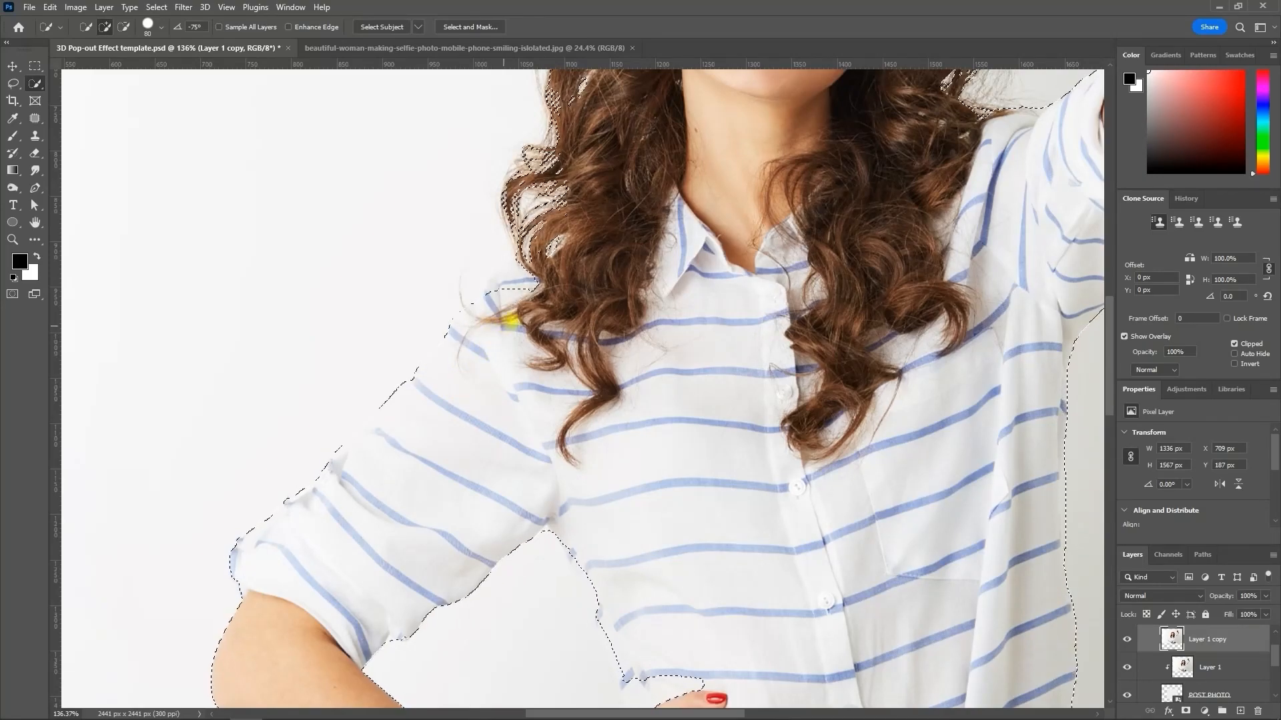
{"action": "scroll", "coordinate": [469, 355], "scroll_direction": "down", "scroll_amount": 1}
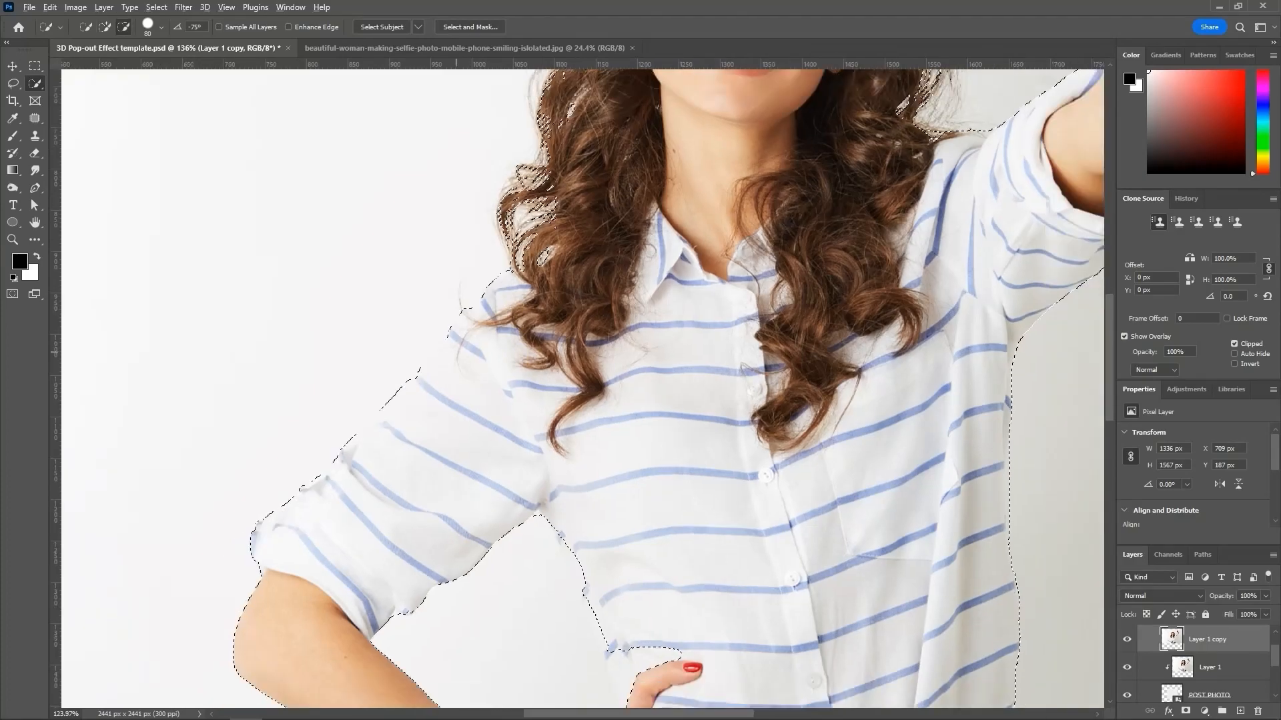
Step: Correct the selection edge along the striped shirt's waist, between the bent arm and the hand on the hip
{"action": "scroll", "coordinate": [443, 354], "scroll_direction": "down", "scroll_amount": 5}
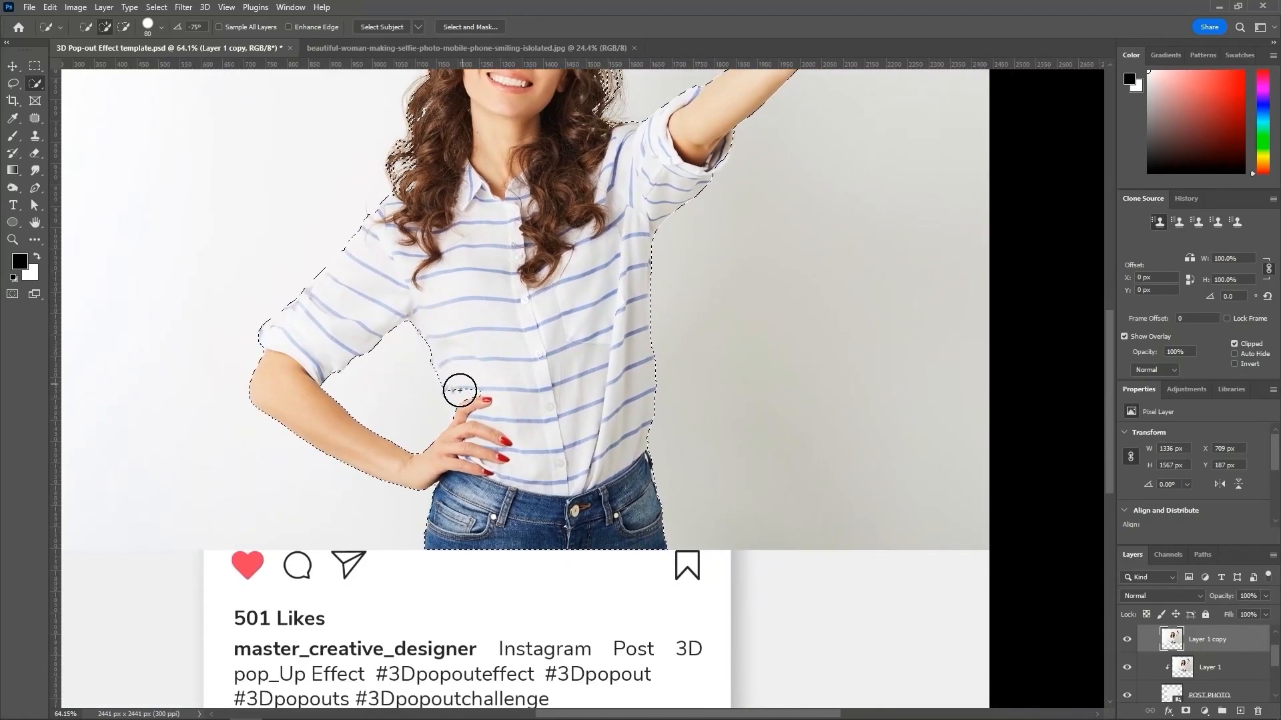
{"action": "scroll", "coordinate": [461, 390], "scroll_direction": "up", "scroll_amount": 6}
{"action": "left_click", "coordinate": [323, 383], "text": "alt"}
{"action": "left_click", "coordinate": [323, 326], "text": "alt"}
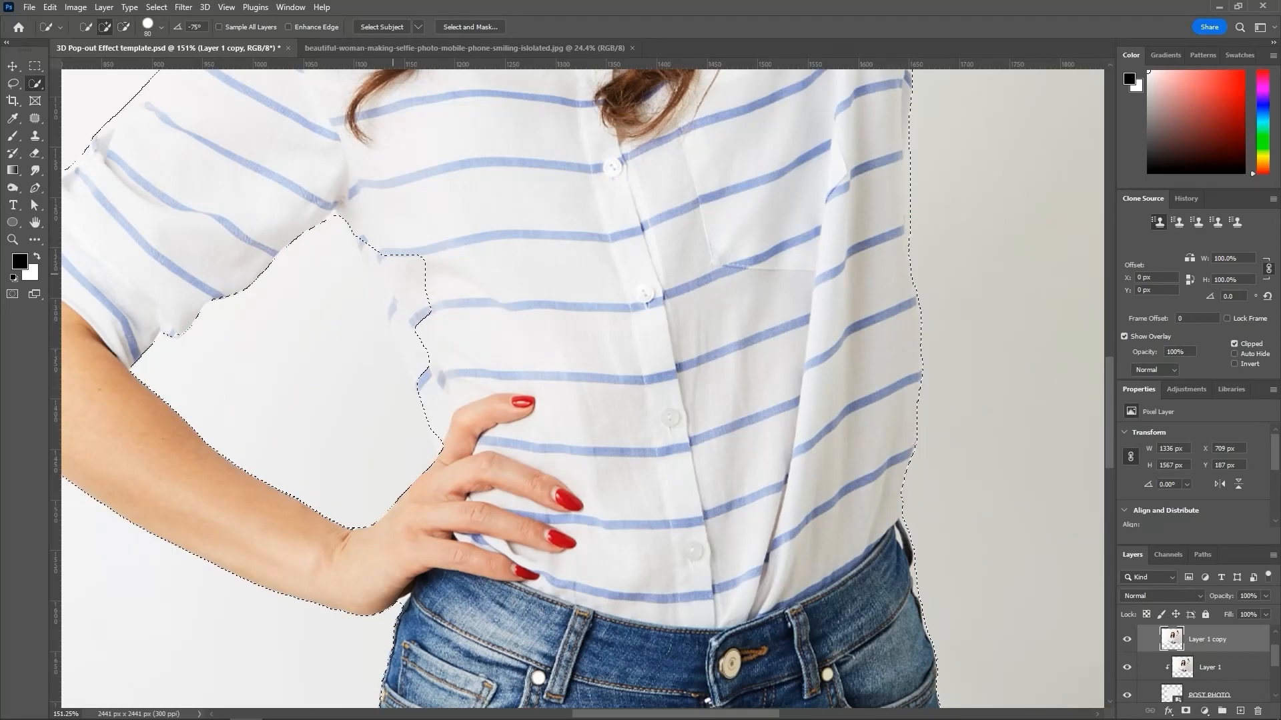
{"action": "left_click", "coordinate": [406, 251]}
{"action": "left_click", "coordinate": [420, 282]}
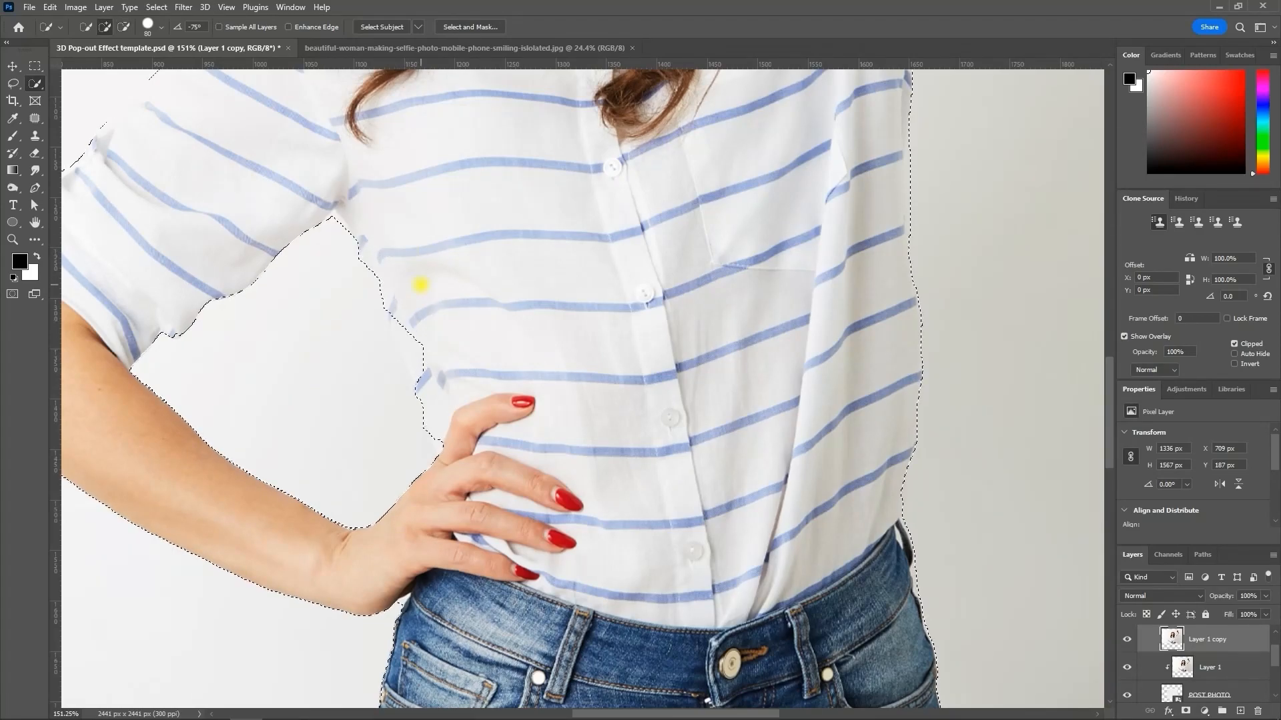
{"action": "left_click", "coordinate": [443, 358]}
{"action": "left_click", "coordinate": [428, 294]}
{"action": "left_click", "coordinate": [416, 282]}
{"action": "scroll", "coordinate": [454, 370], "scroll_direction": "down", "scroll_amount": 5, "text": "alt"}
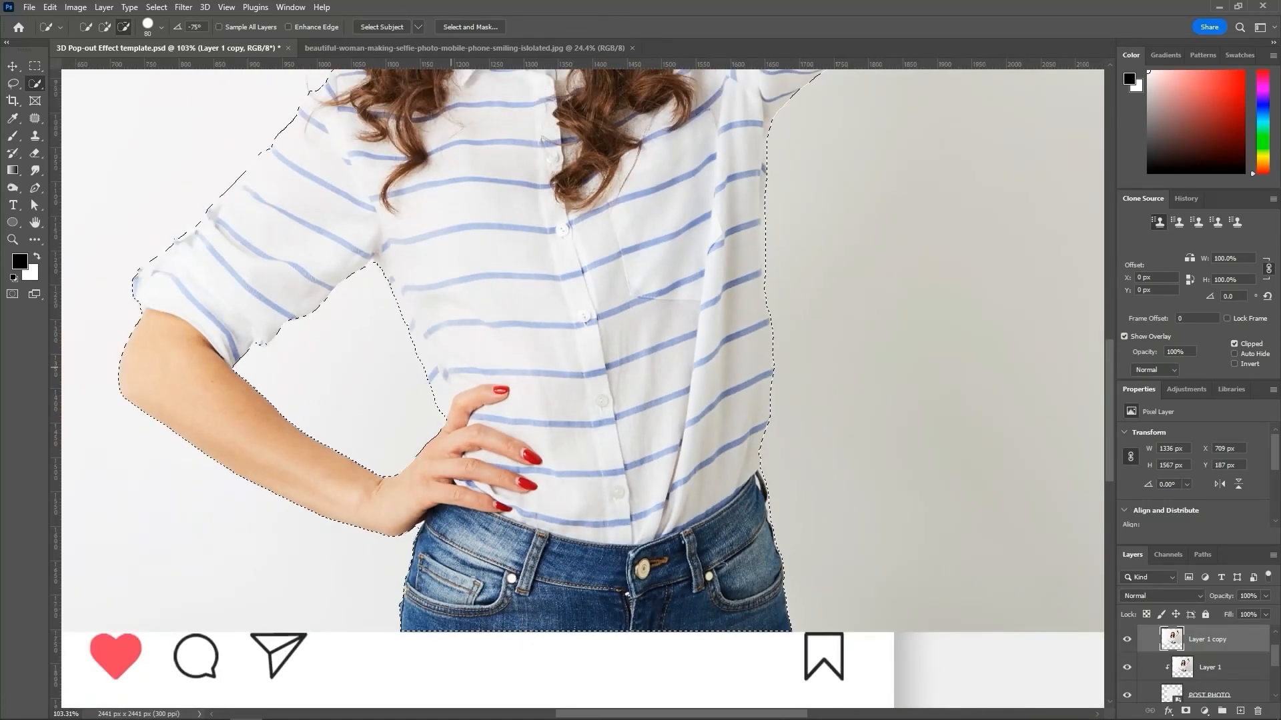
Step: Add a layer mask to Layer 1 copy from the selection of the woman, and deselect the layer
{"action": "left_click_drag", "start_coordinate": [569, 183], "coordinate": [458, 463]}
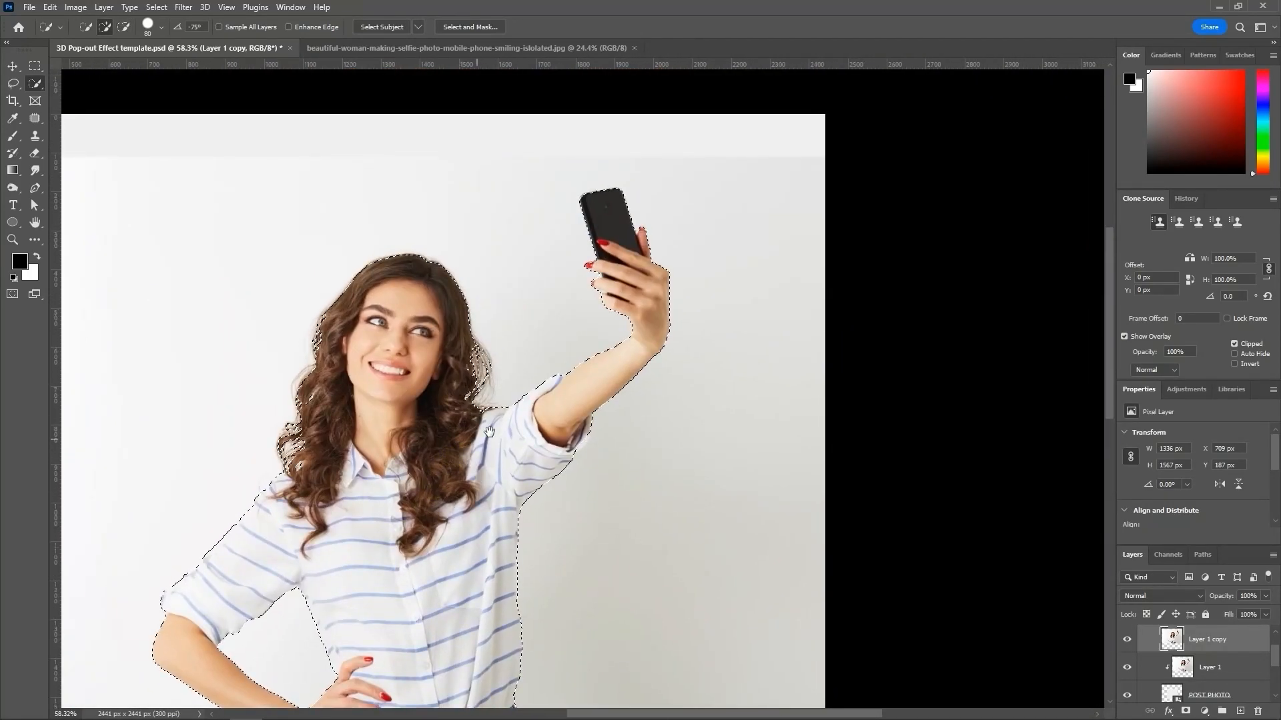
{"action": "scroll", "coordinate": [578, 308], "scroll_direction": "up", "scroll_amount": 5, "text": "alt"}
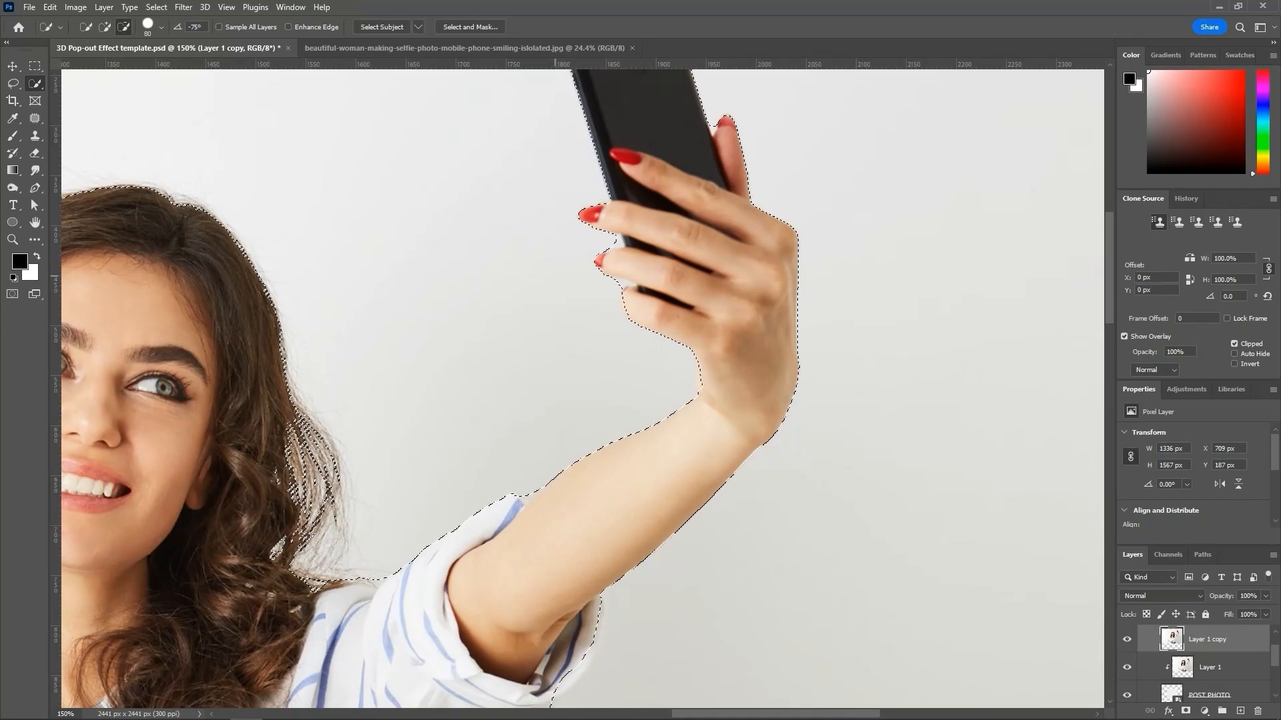
{"action": "scroll", "coordinate": [623, 286], "scroll_direction": "down", "scroll_amount": 4, "text": "alt"}
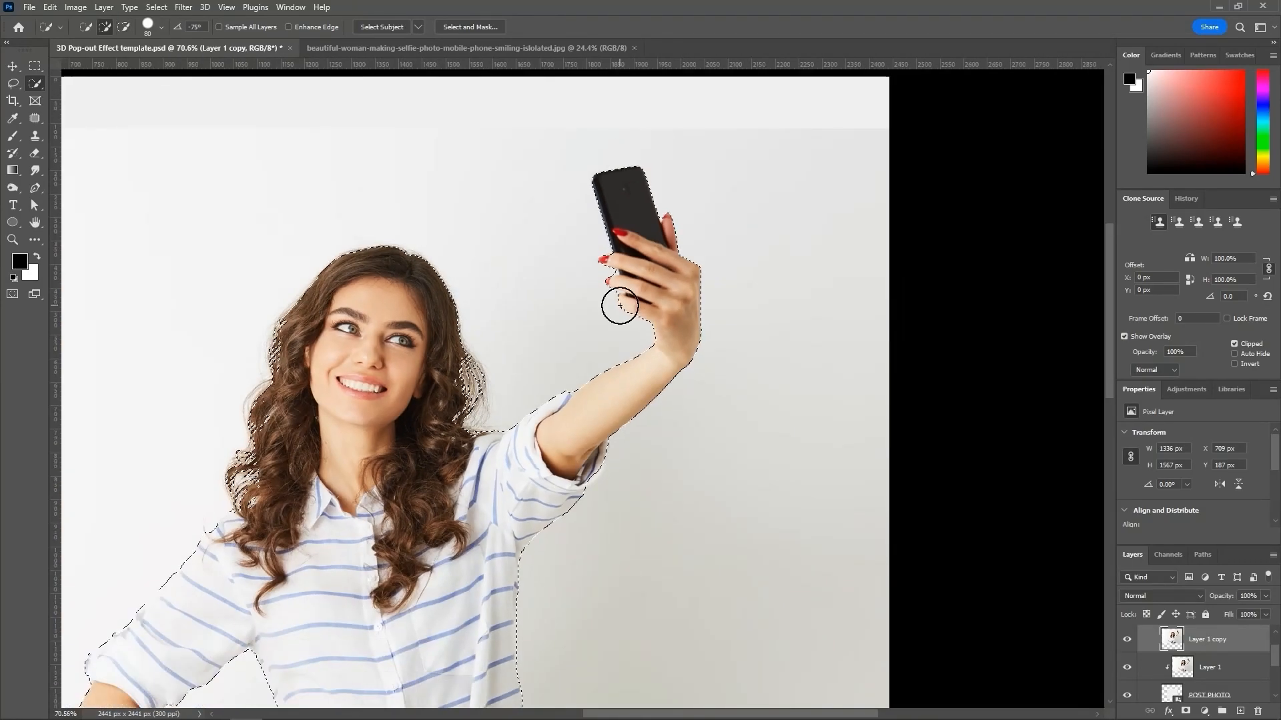
{"action": "key", "text": "v"}
{"action": "key", "text": "ctrl+0"}
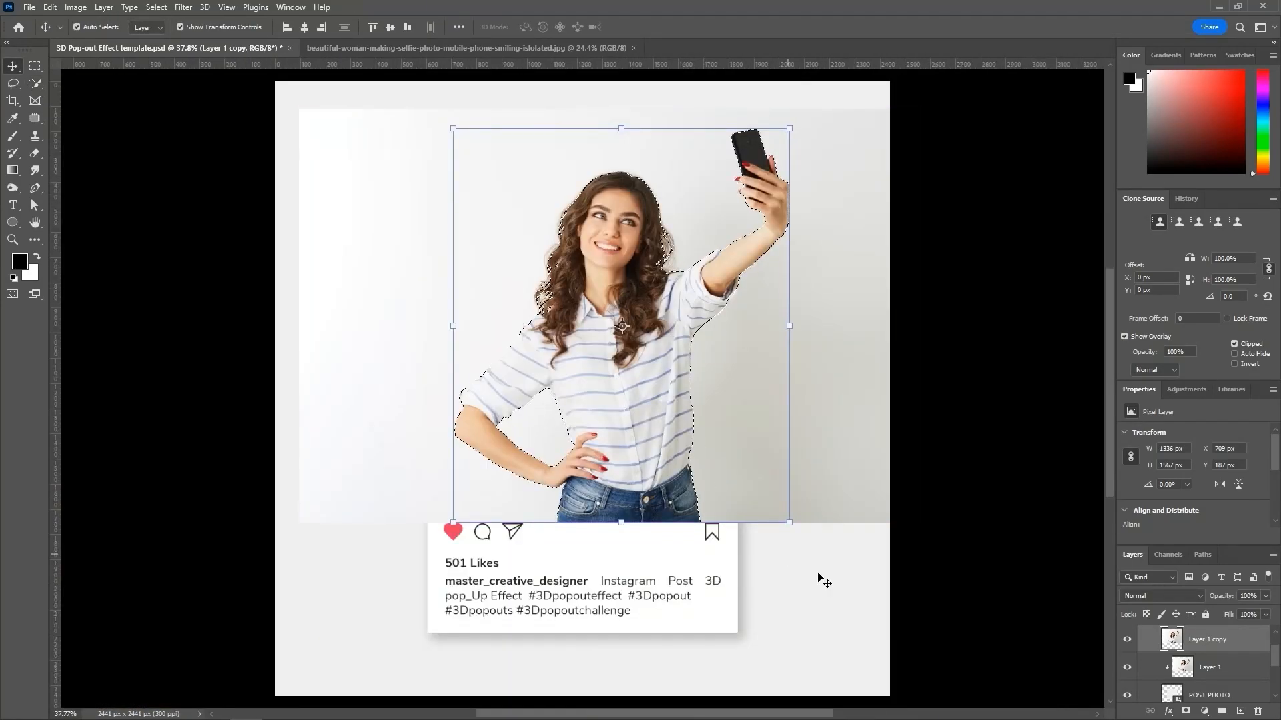
{"action": "left_click", "coordinate": [1185, 711]}
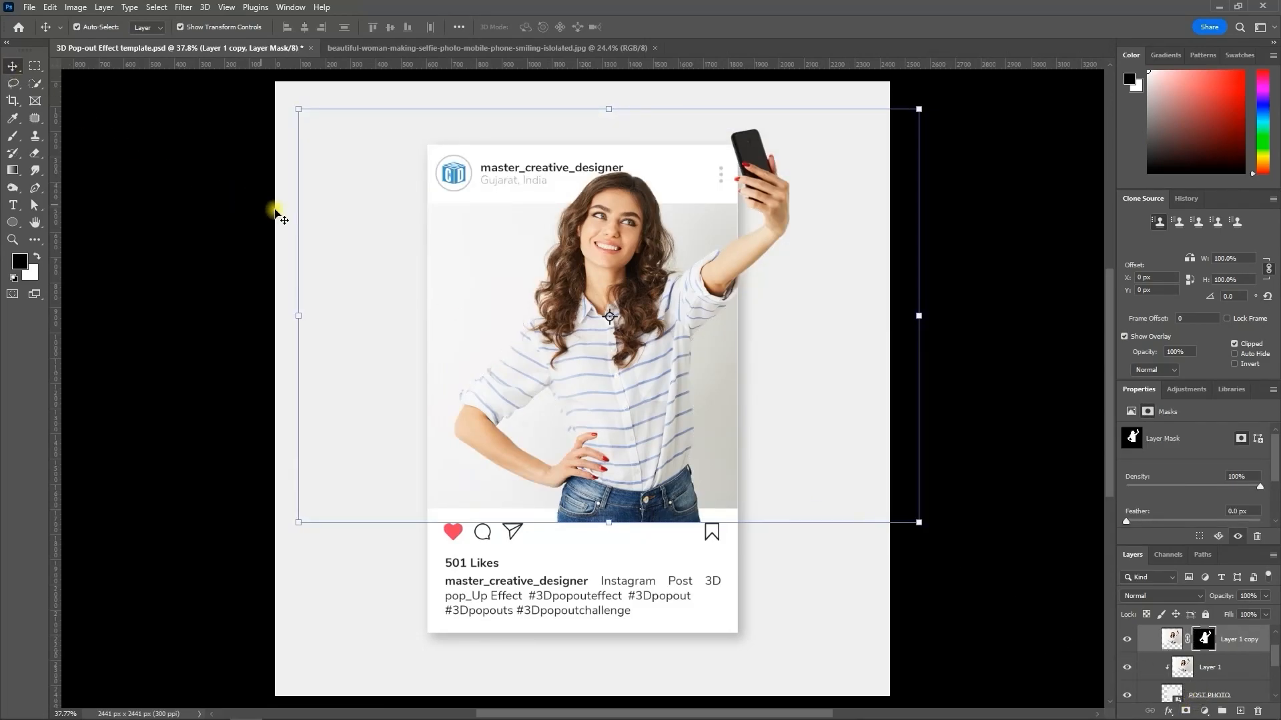
{"action": "left_click", "coordinate": [231, 201]}
{"action": "key", "text": "ctrl+0"}
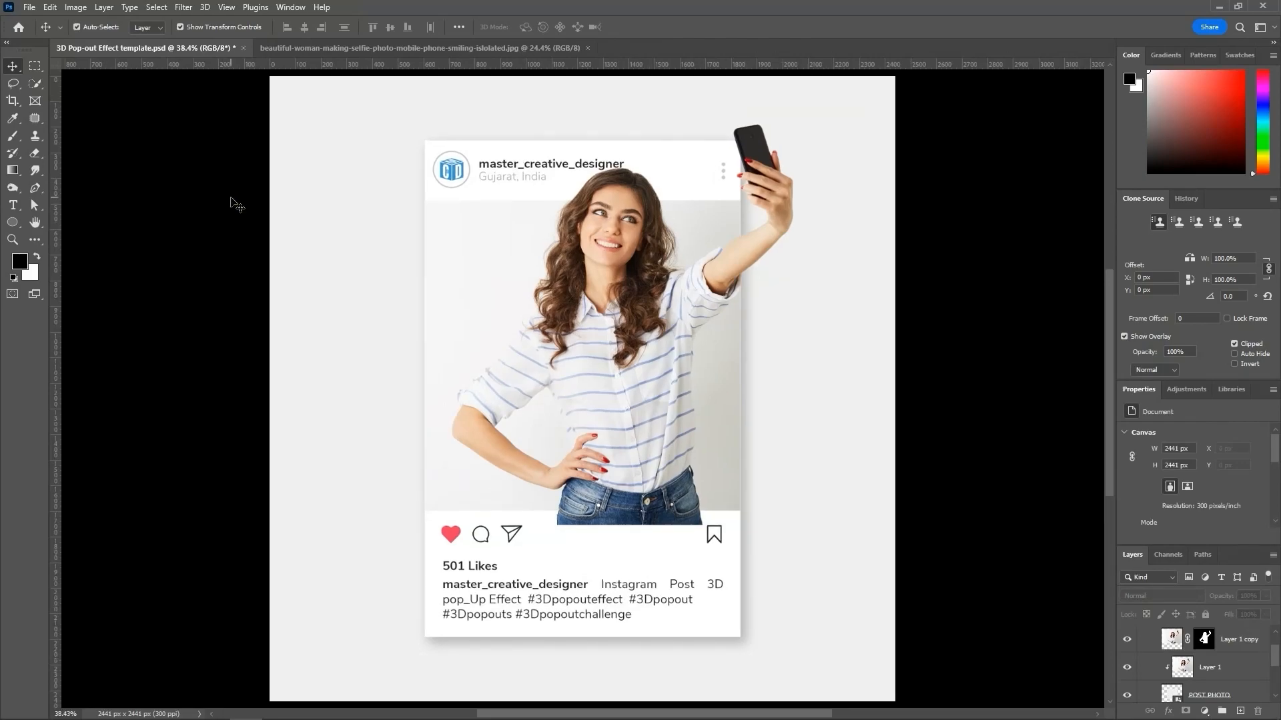
Step: Load the POST PHOTO shape as a selection, target Layer 1 copy's mask, and invert the selection to cover everything outside the frame
{"action": "scroll", "coordinate": [1182, 681], "scroll_direction": "down", "scroll_amount": 1}
{"action": "left_click", "coordinate": [1172, 681], "text": "ctrl"}
{"action": "scroll", "coordinate": [1173, 681], "scroll_direction": "up", "scroll_amount": 2}
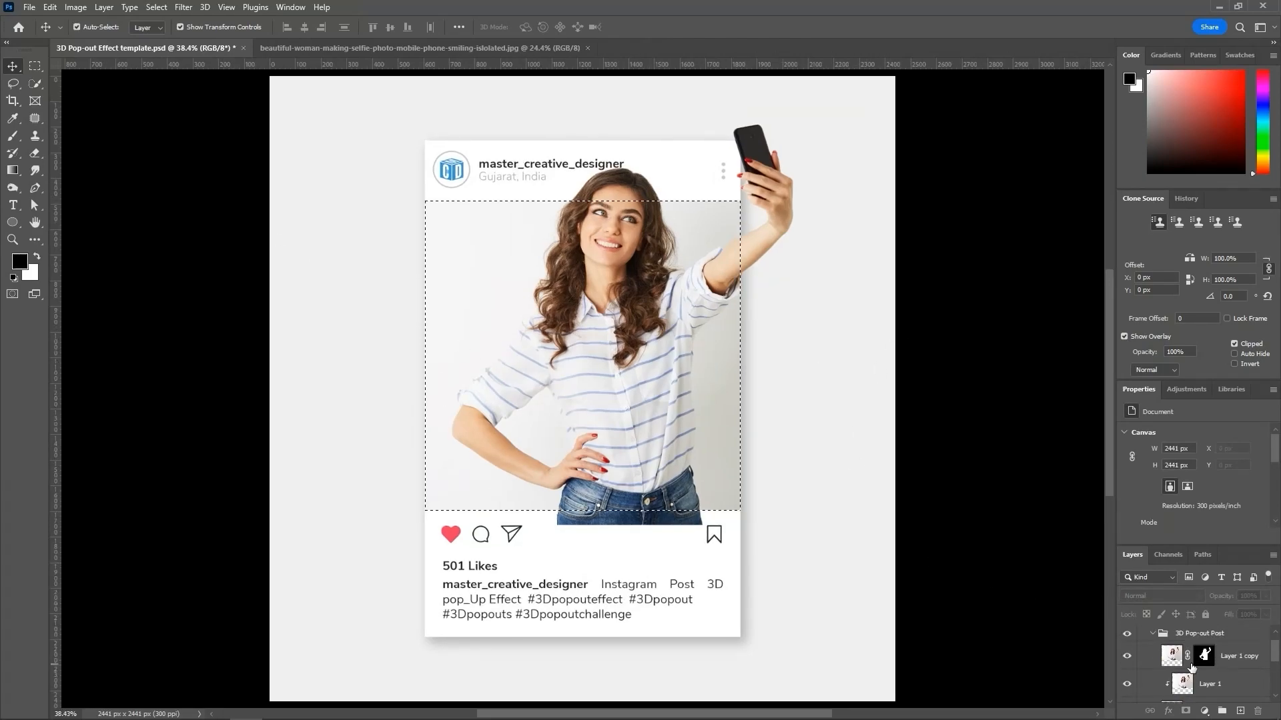
{"action": "left_click", "coordinate": [1202, 659]}
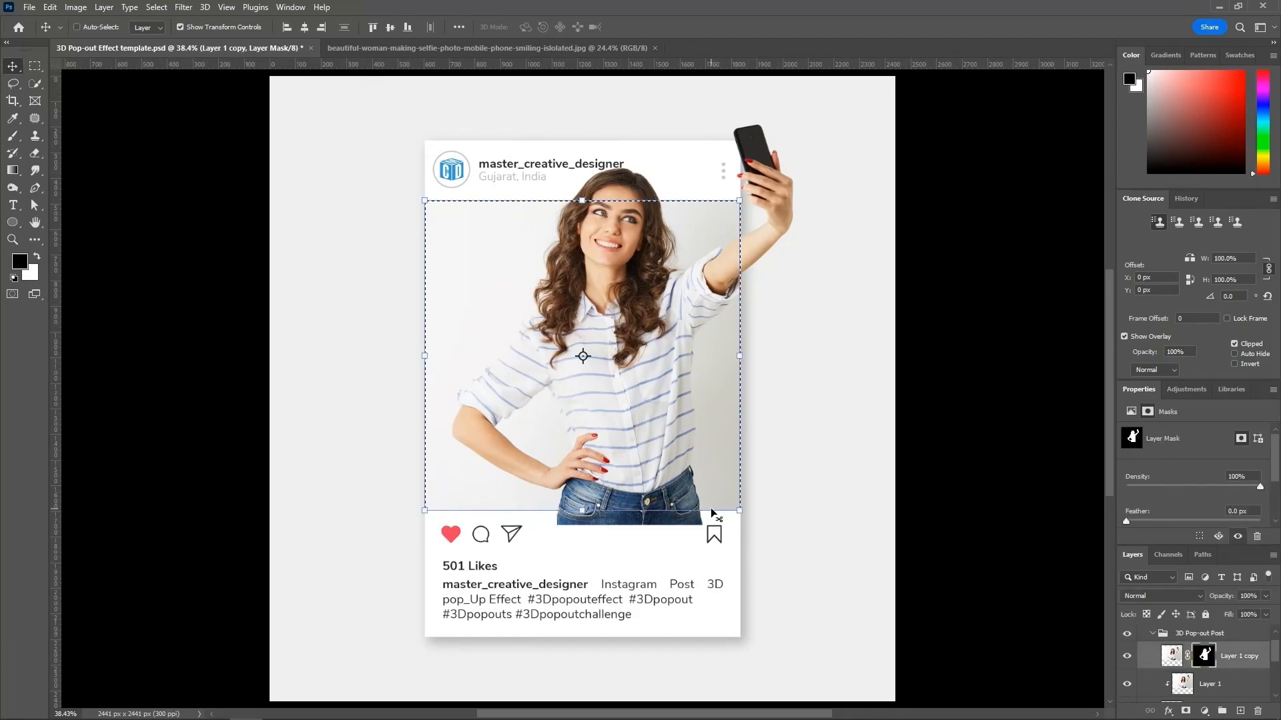
{"action": "key", "text": "ctrl+shift+i"}
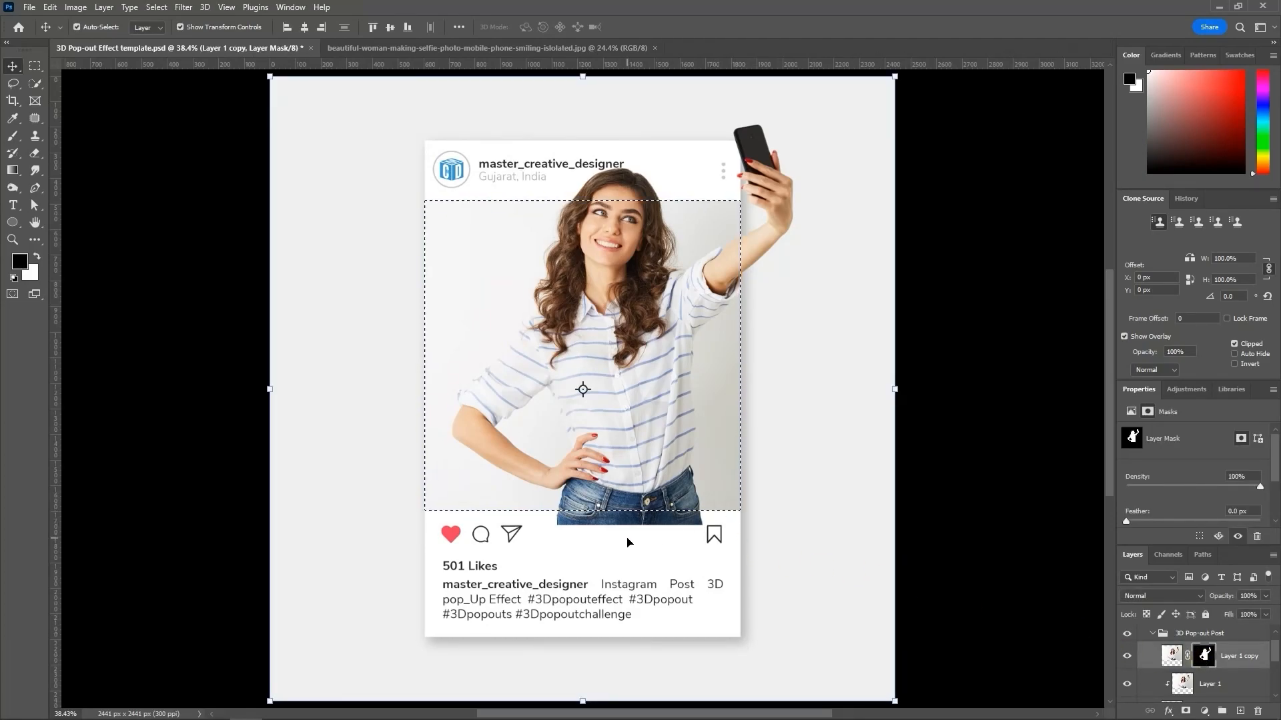
Step: Paint black with the Brush on the mask over the jeans below the photo frame, and clear the selection
{"action": "left_click", "coordinate": [14, 136]}
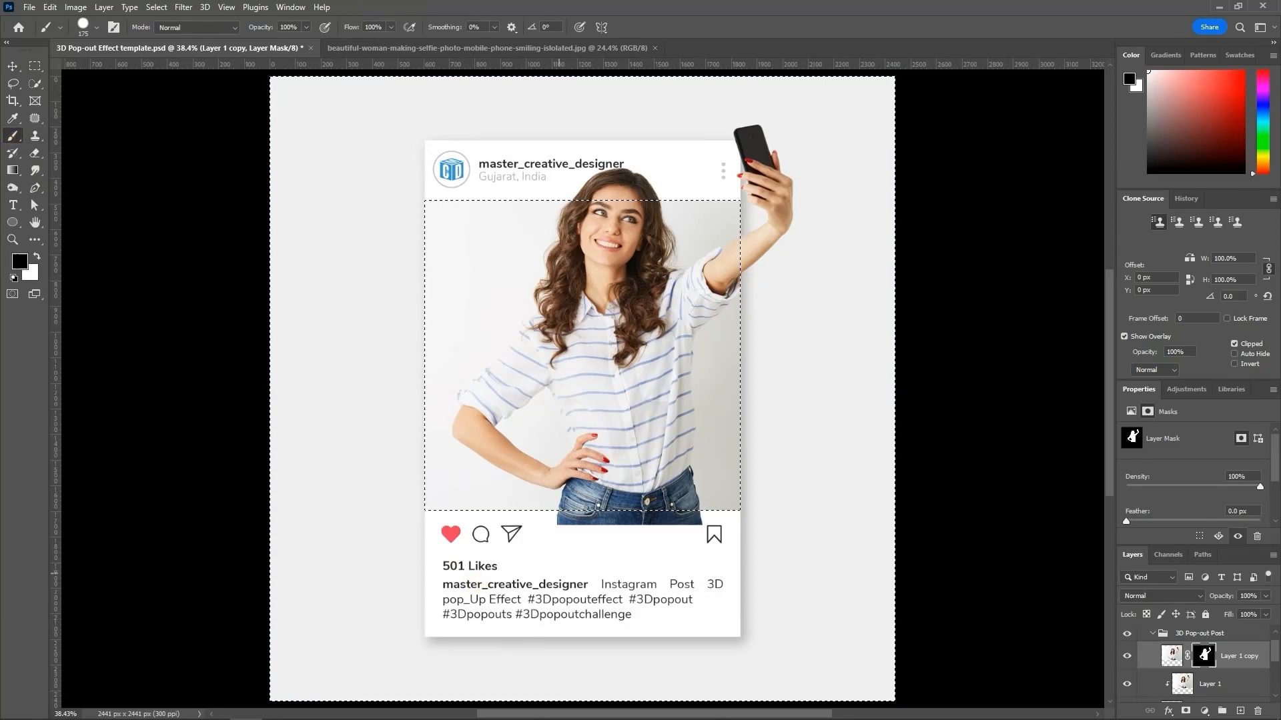
{"action": "left_click_drag", "start_coordinate": [561, 518], "coordinate": [697, 518]}
{"action": "key", "text": "ctrl+d"}
{"action": "key", "text": "v"}
{"action": "left_click", "coordinate": [181, 455]}
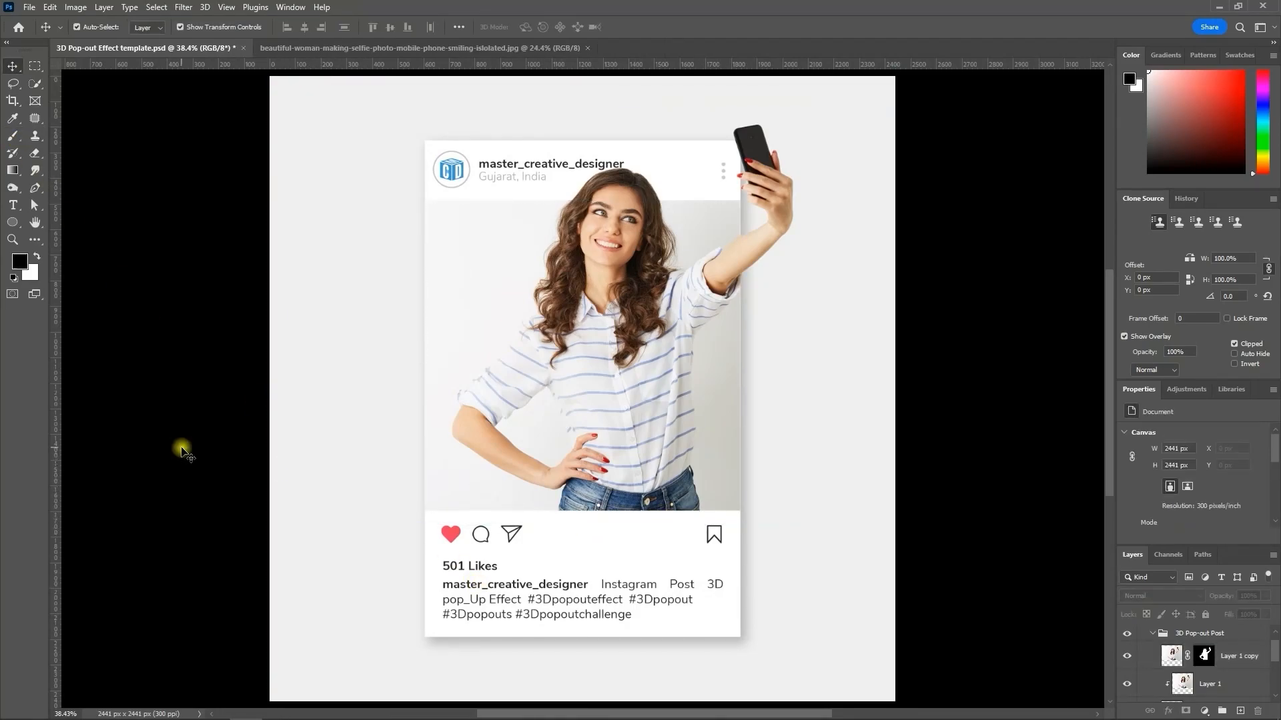
Step: Expand the Background group to reach its fill layers
{"action": "scroll", "coordinate": [1167, 691], "scroll_direction": "down", "scroll_amount": 5}
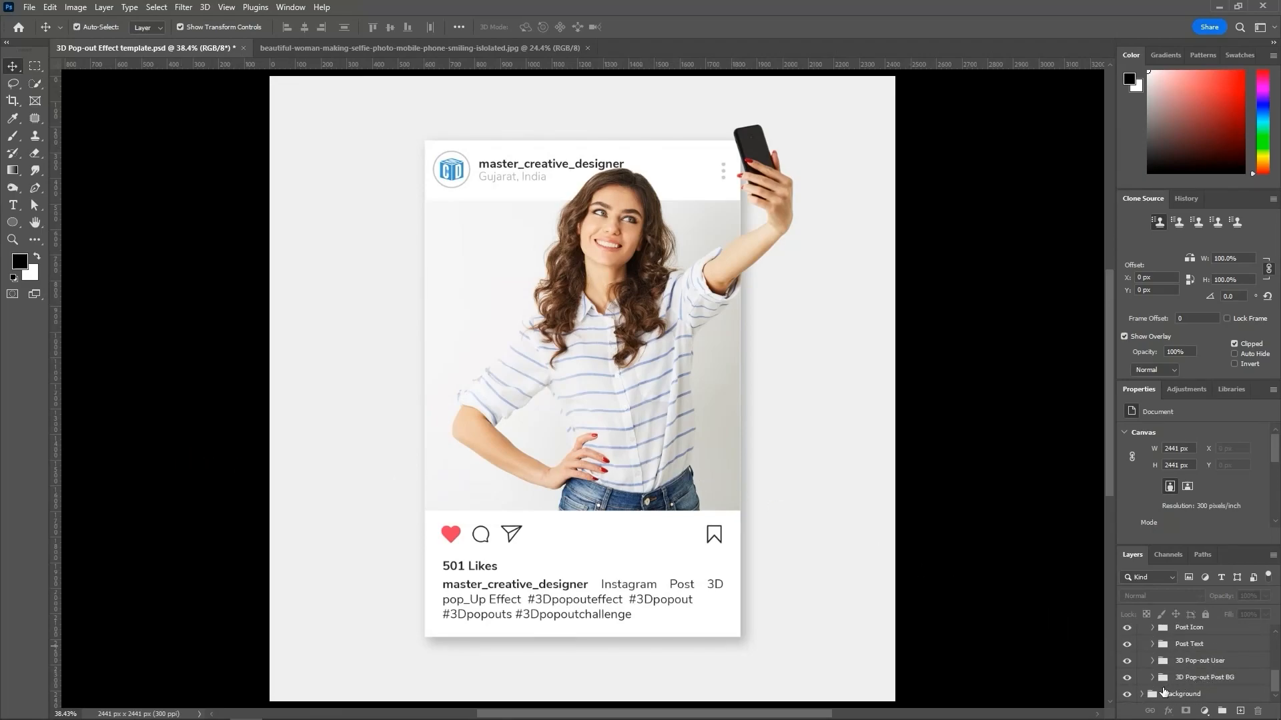
{"action": "left_click", "coordinate": [1141, 694]}
{"action": "scroll", "coordinate": [1198, 676], "scroll_direction": "down", "scroll_amount": 3}
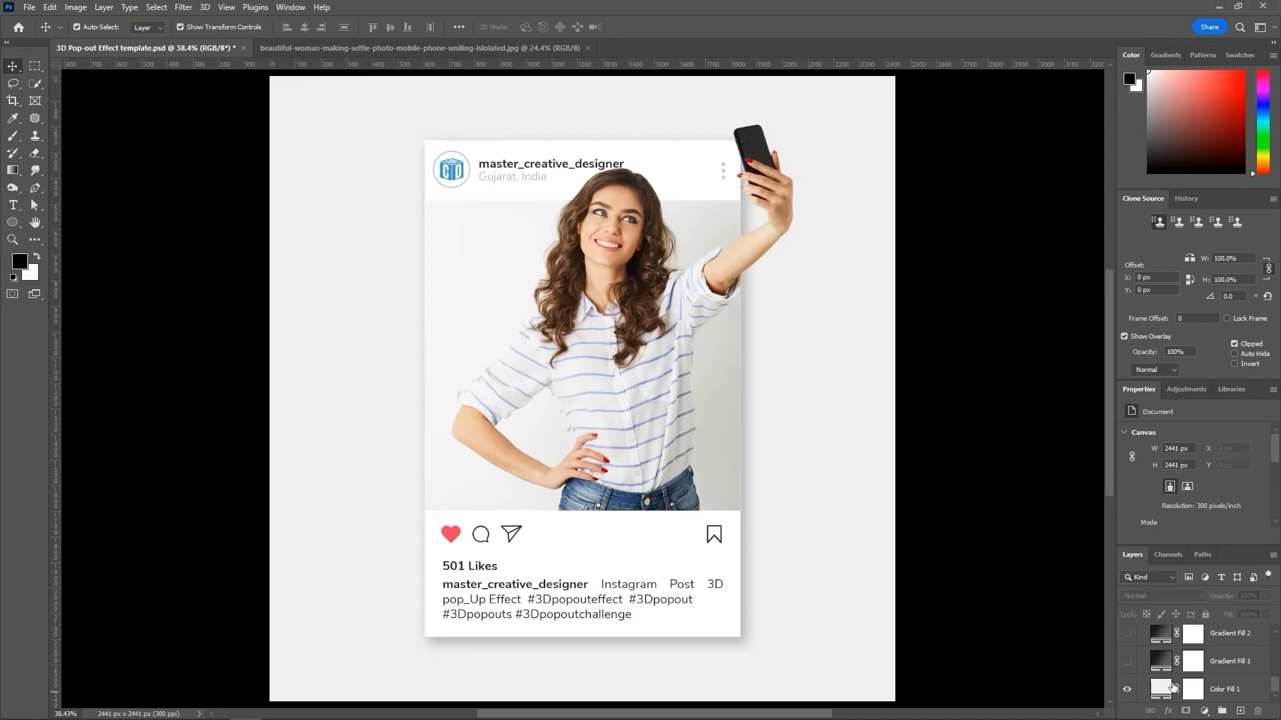
{"action": "double_click", "coordinate": [1172, 687]}
{"action": "left_click", "coordinate": [470, 284]}
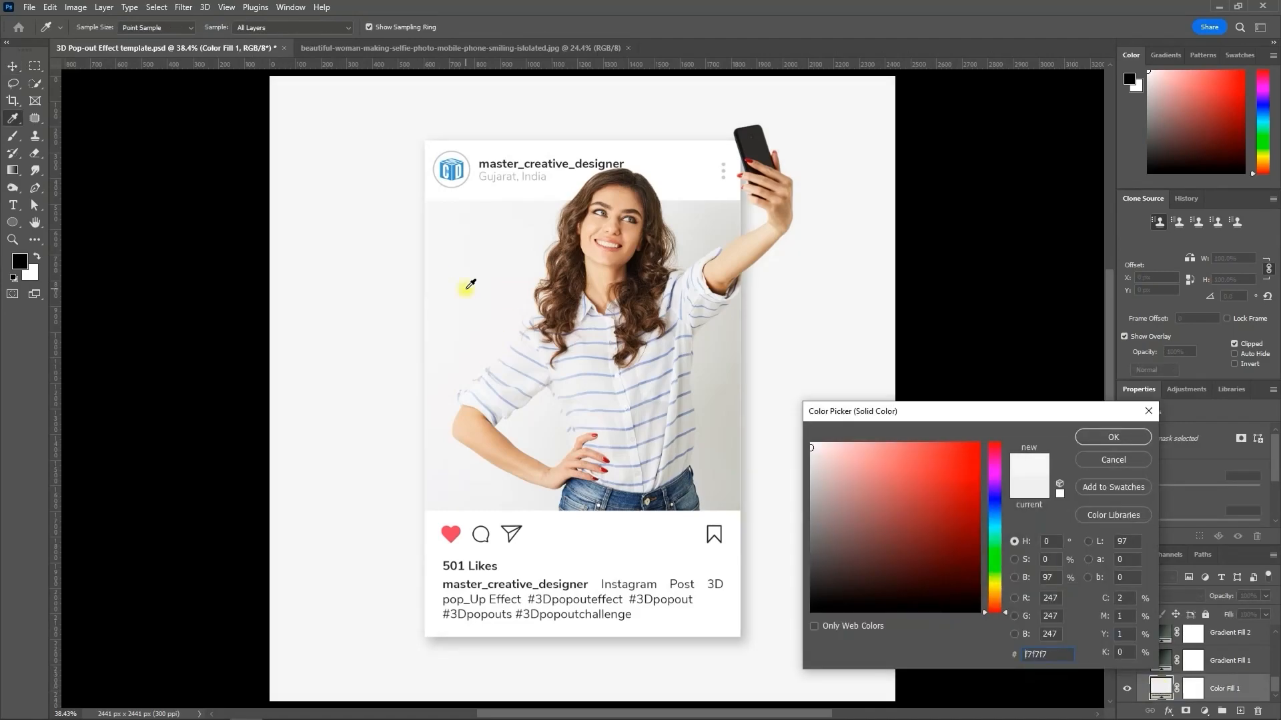
{"action": "left_click", "coordinate": [1094, 462]}
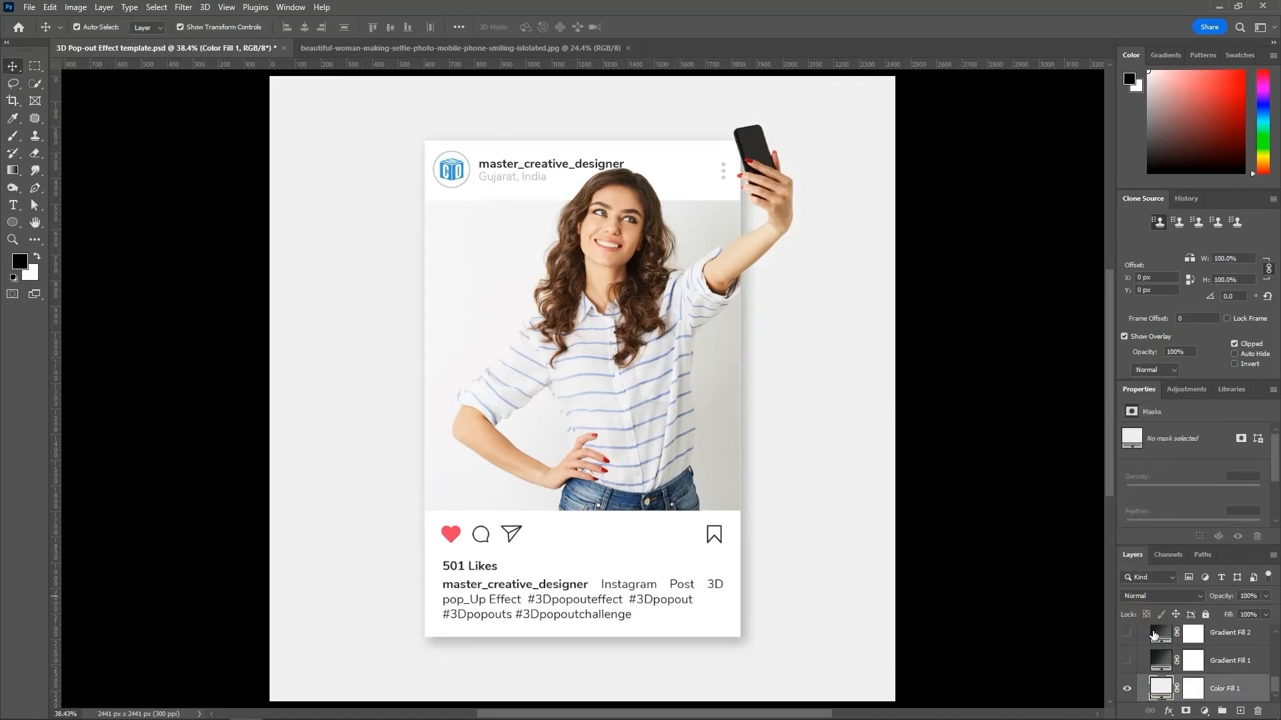
Step: Show Gradient Fill 2 instead of Color Fill 1, and recolour its gradient's stop at location 0 with the grey sampled from the photo's right edge
{"action": "left_click", "coordinate": [1127, 632]}
{"action": "left_click", "coordinate": [1127, 689]}
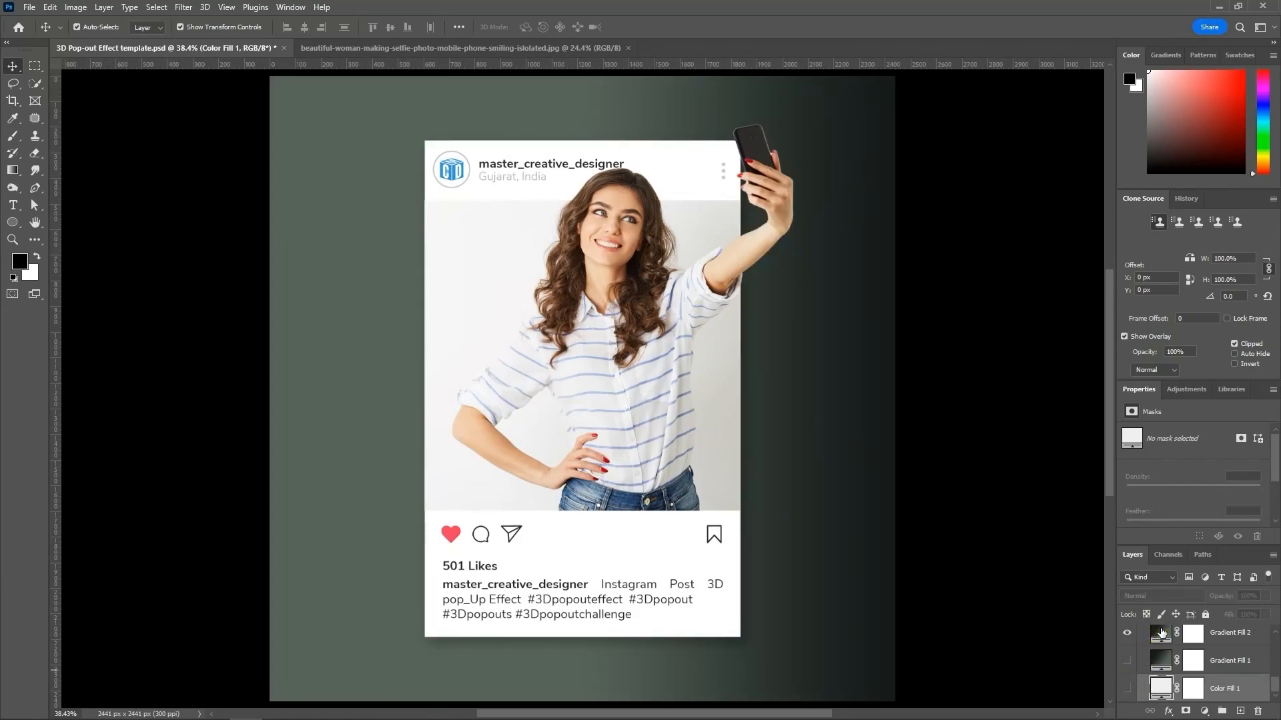
{"action": "double_click", "coordinate": [1161, 632]}
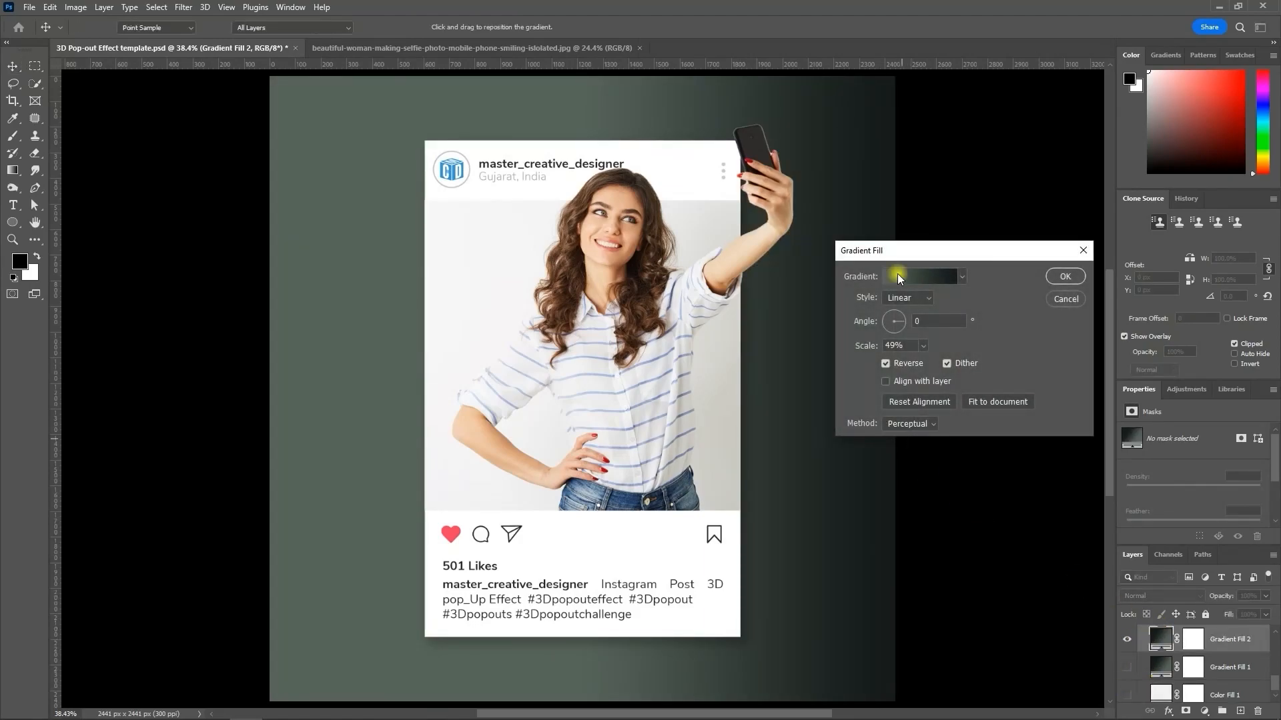
{"action": "left_click", "coordinate": [898, 276]}
{"action": "left_click", "coordinate": [134, 487]}
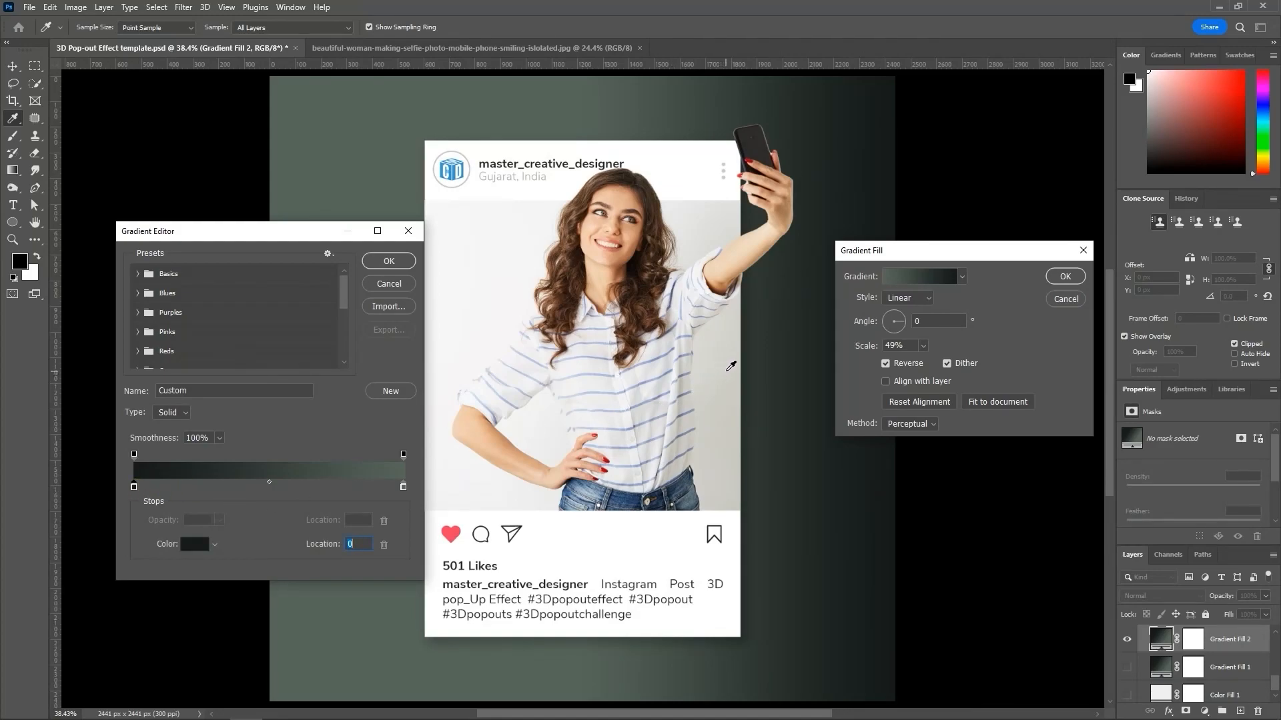
{"action": "left_click", "coordinate": [733, 369]}
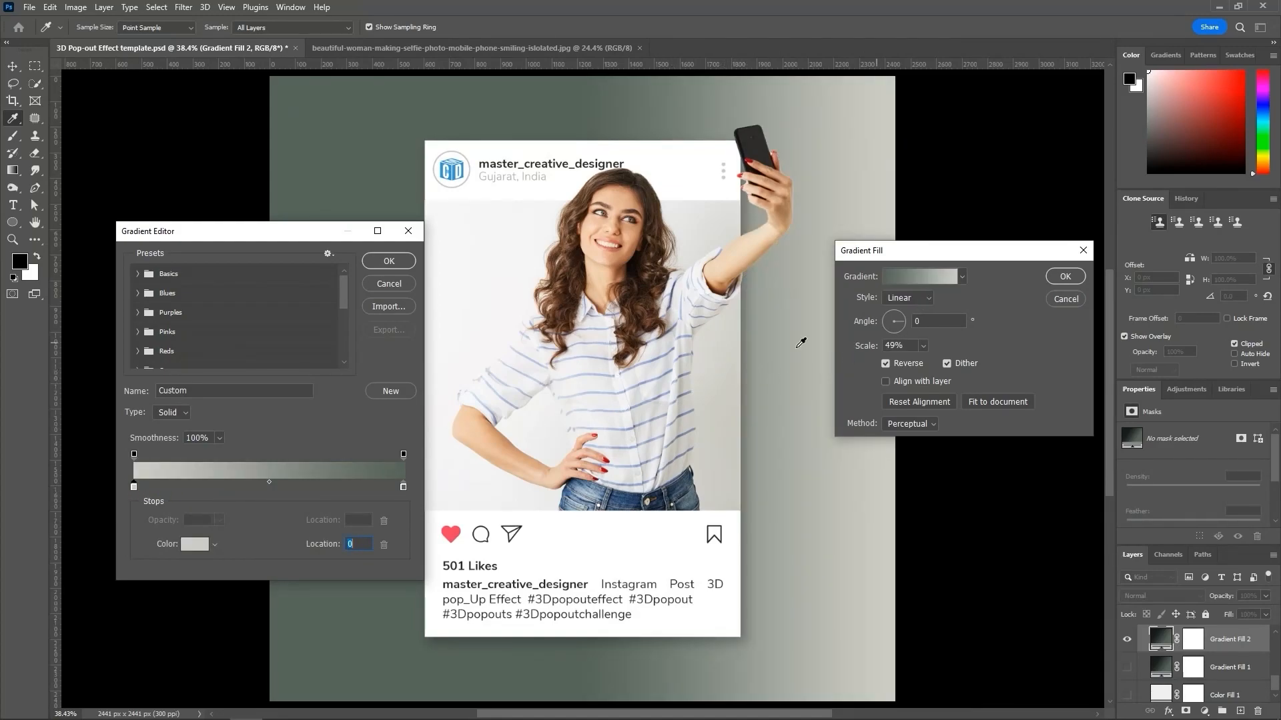
Step: Recolour Gradient Fill 2's stop at location 100 with the near-white sampled from the photo's left edge, and apply the gradient
{"action": "left_click", "coordinate": [403, 487]}
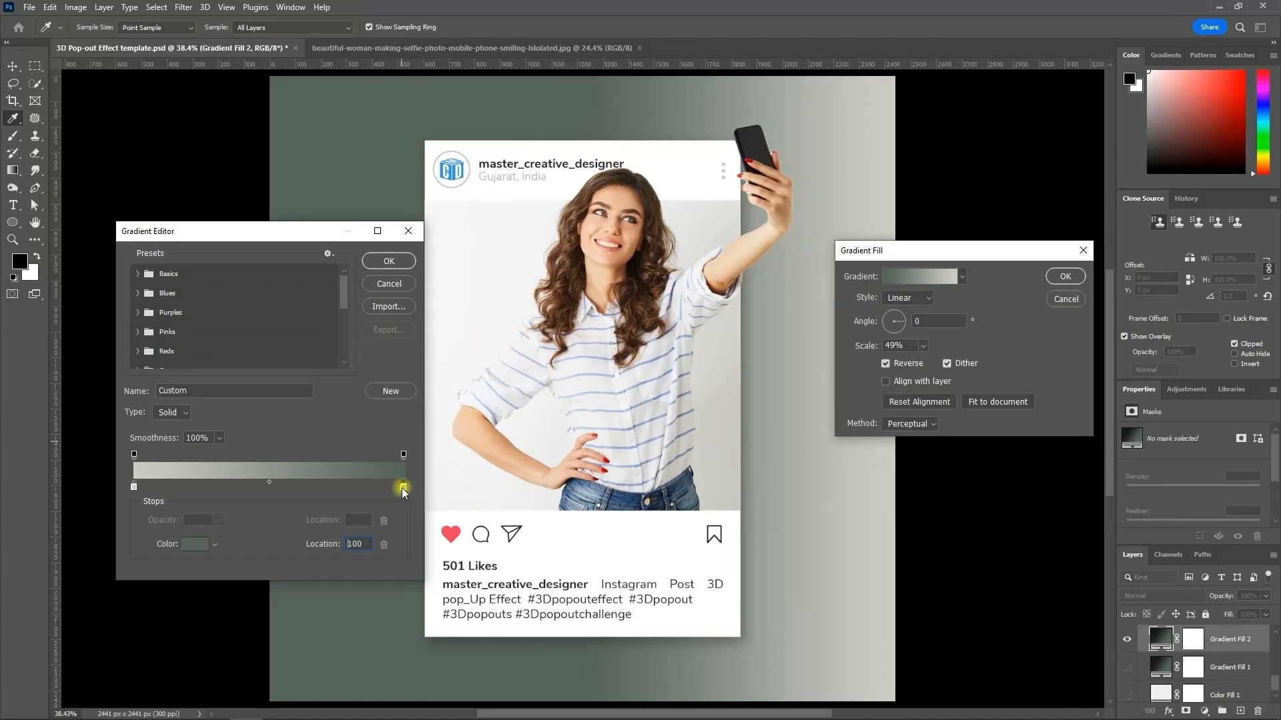
{"action": "left_click", "coordinate": [436, 422]}
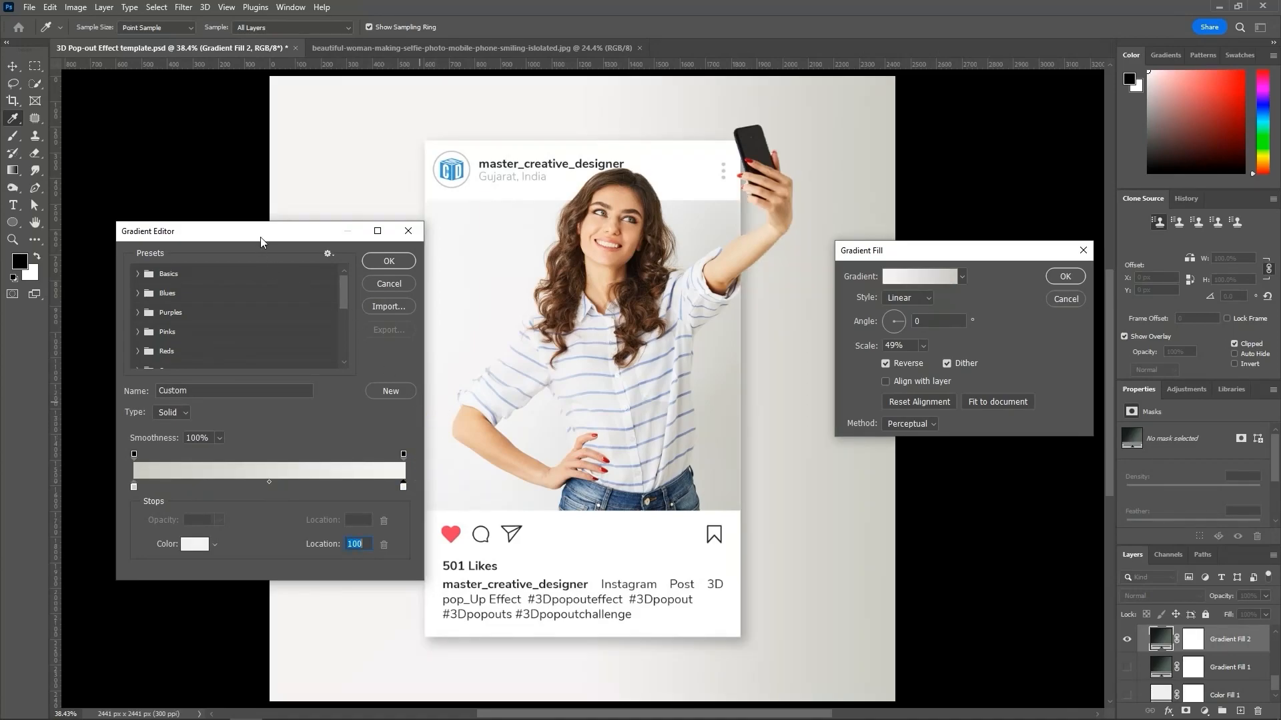
{"action": "left_click_drag", "start_coordinate": [261, 238], "coordinate": [210, 225]}
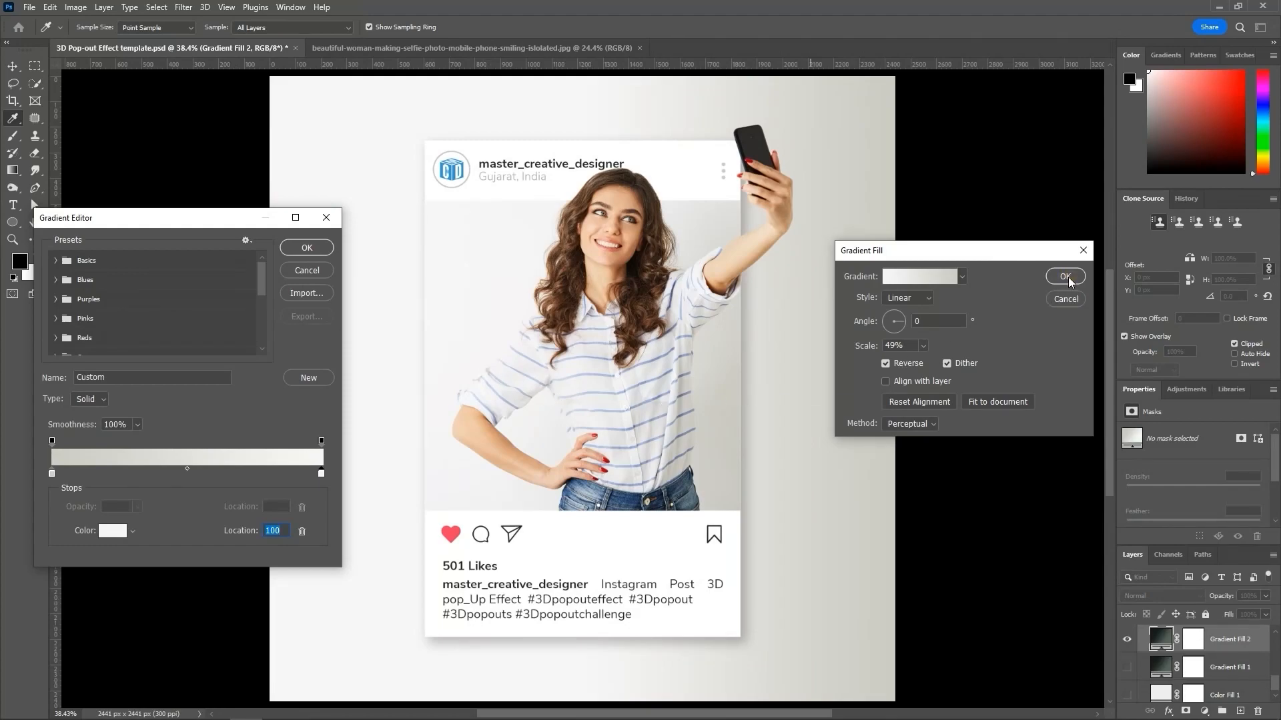
{"action": "left_click", "coordinate": [300, 249]}
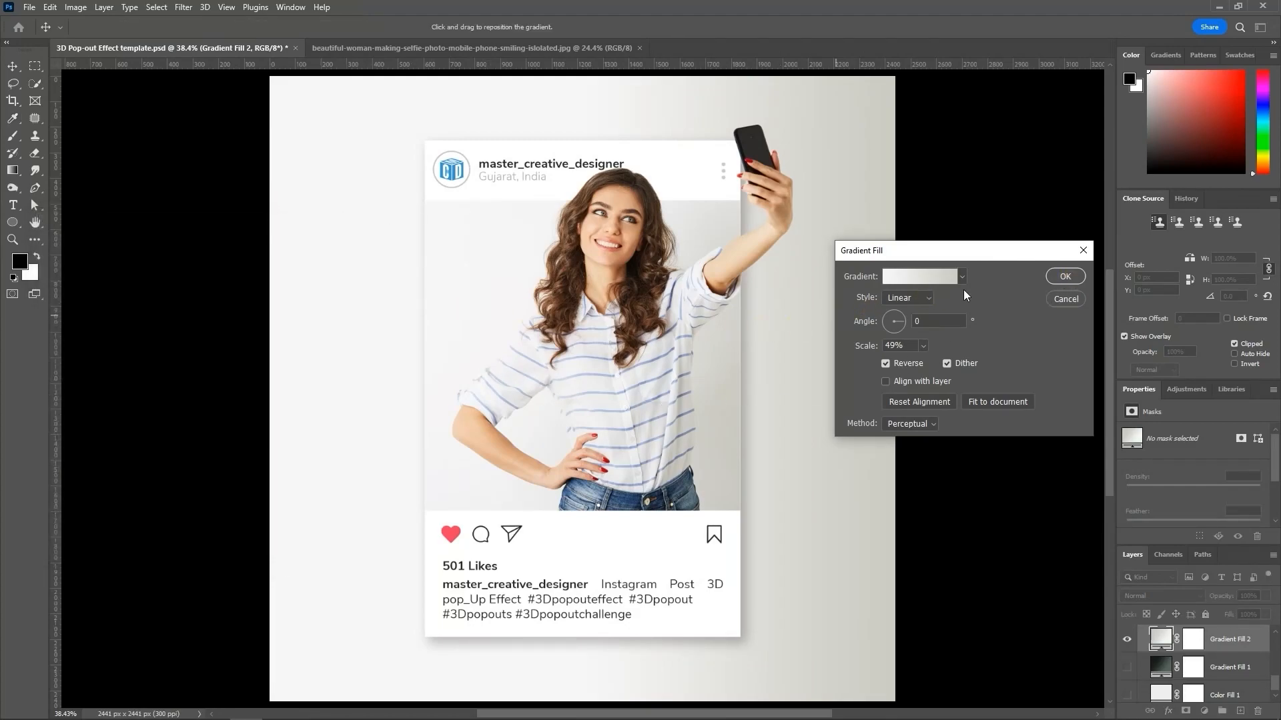
{"action": "left_click", "coordinate": [1065, 278]}
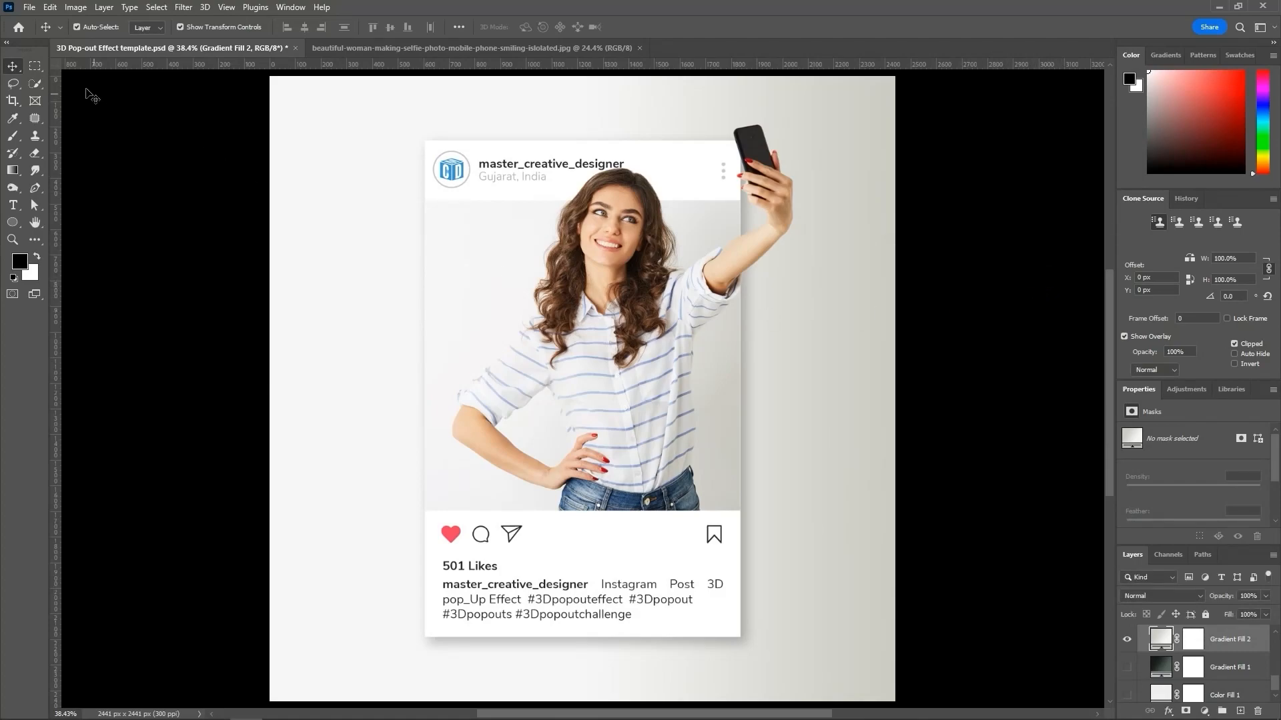
{"action": "left_click", "coordinate": [126, 191]}
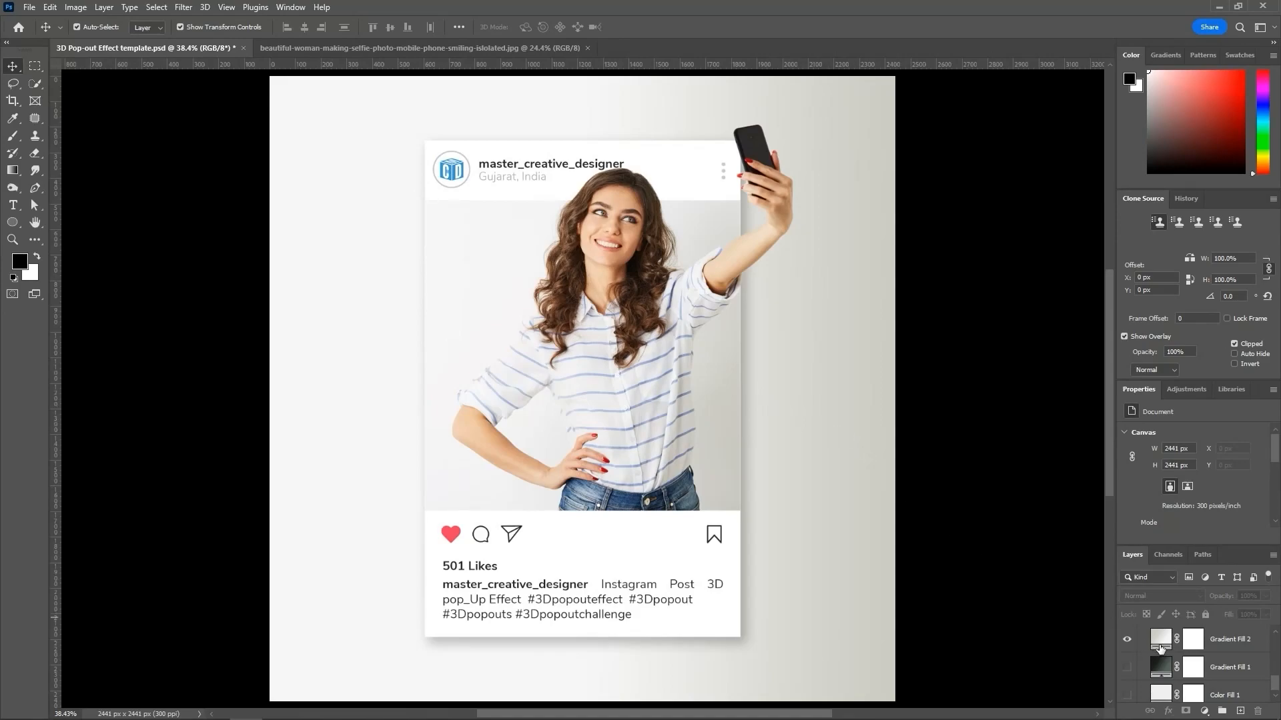
Step: Shorten Gradient Fill 2's gradient line with the Gradient tool so its outer end sits near the photo's right edge
{"action": "double_click", "coordinate": [1161, 640]}
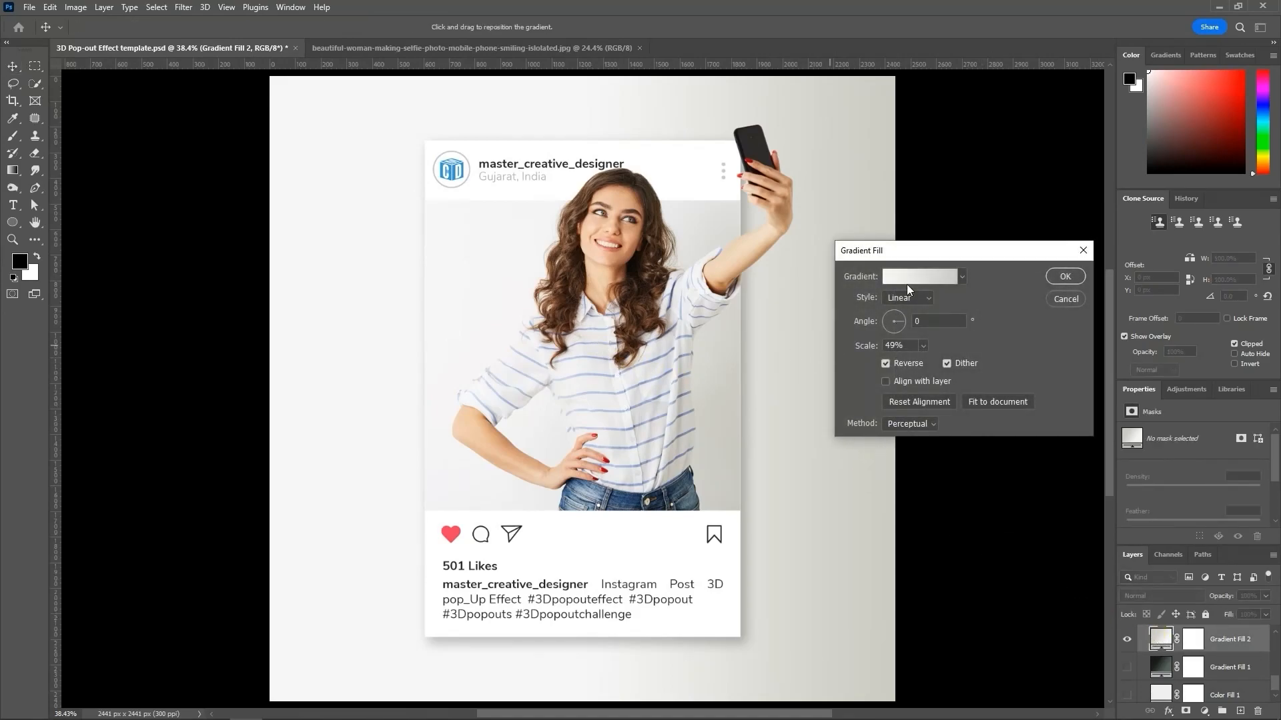
{"action": "left_click", "coordinate": [1065, 283]}
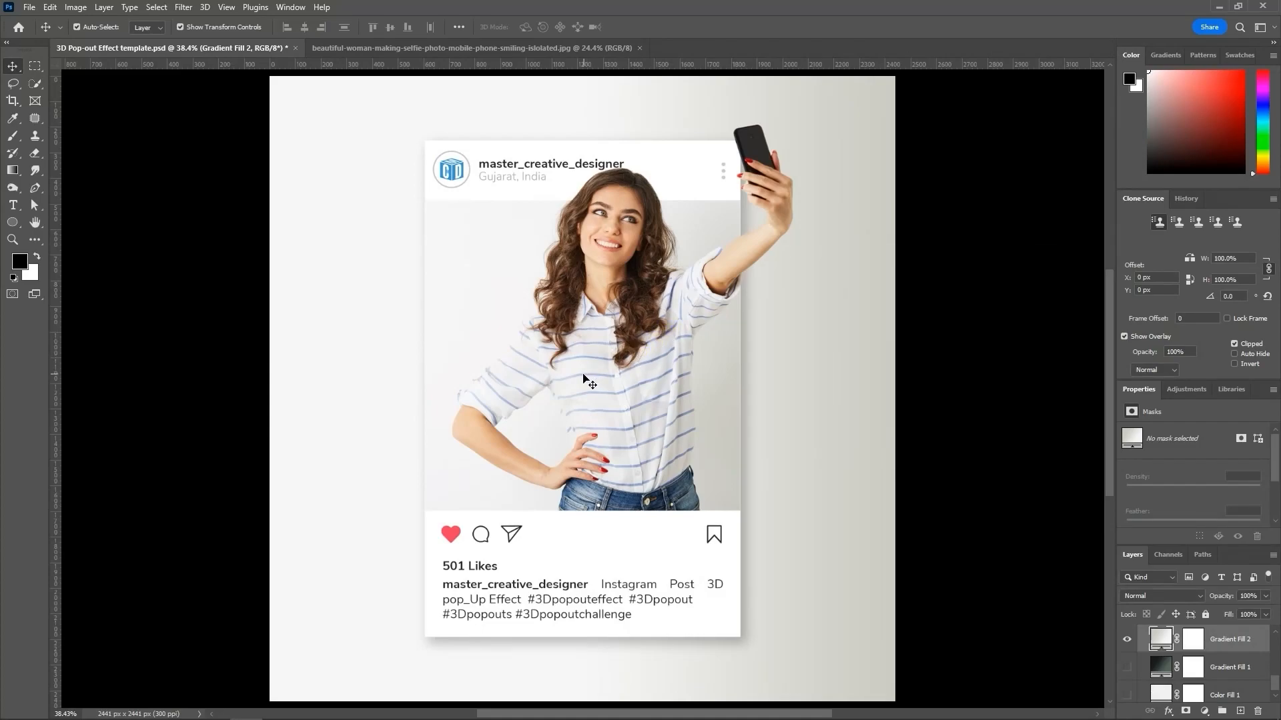
{"action": "key", "text": "g"}
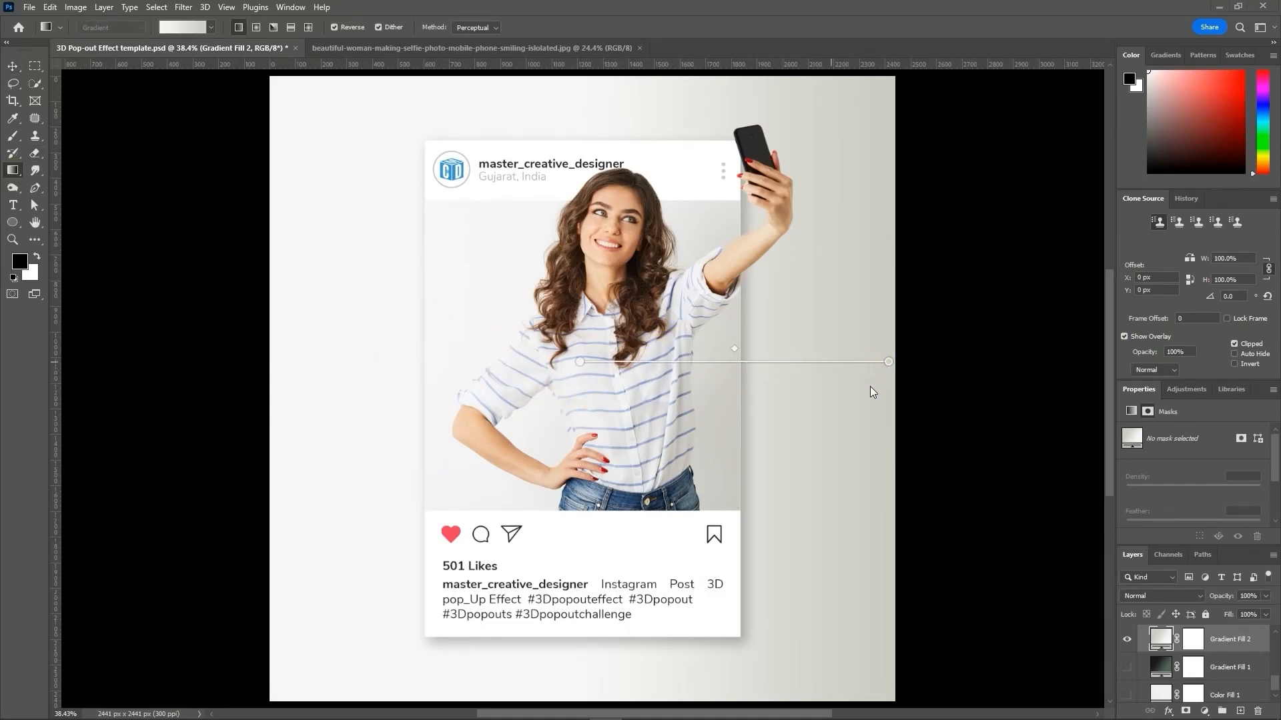
{"action": "left_click", "coordinate": [889, 362]}
{"action": "left_click_drag", "start_coordinate": [888, 361], "coordinate": [733, 364]}
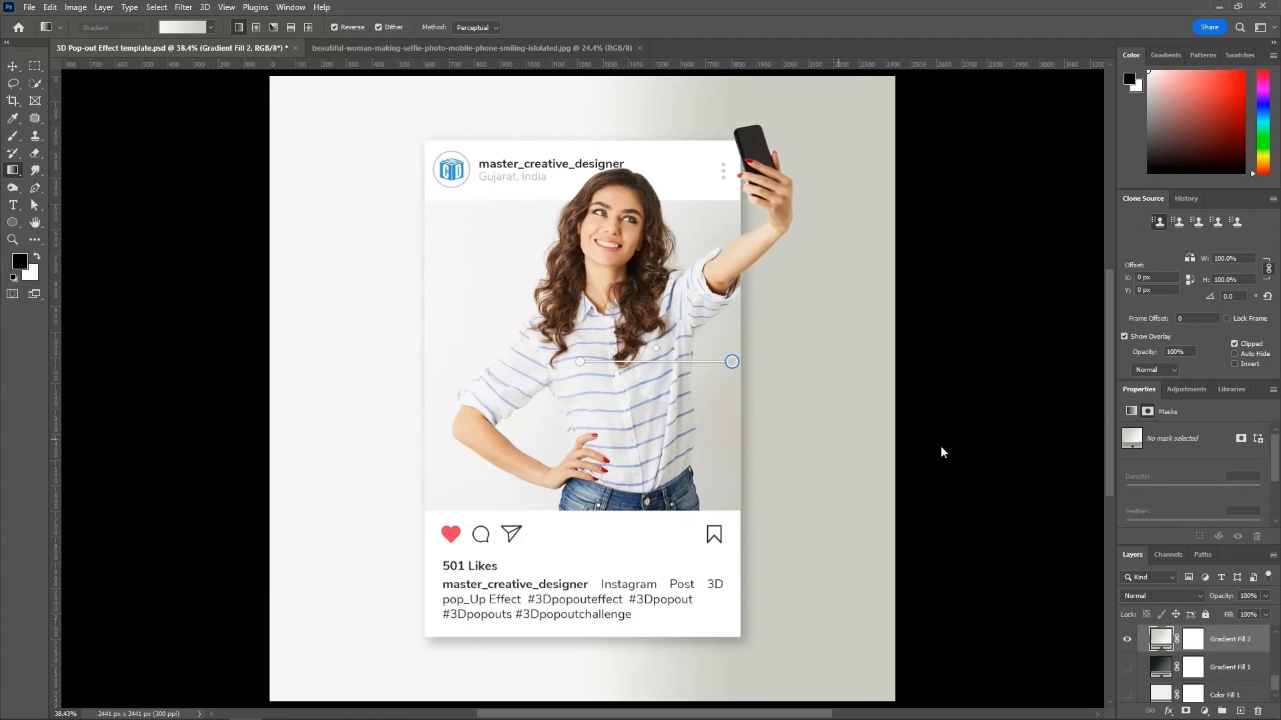
{"action": "key", "text": "v"}
{"action": "left_click", "coordinate": [127, 167]}
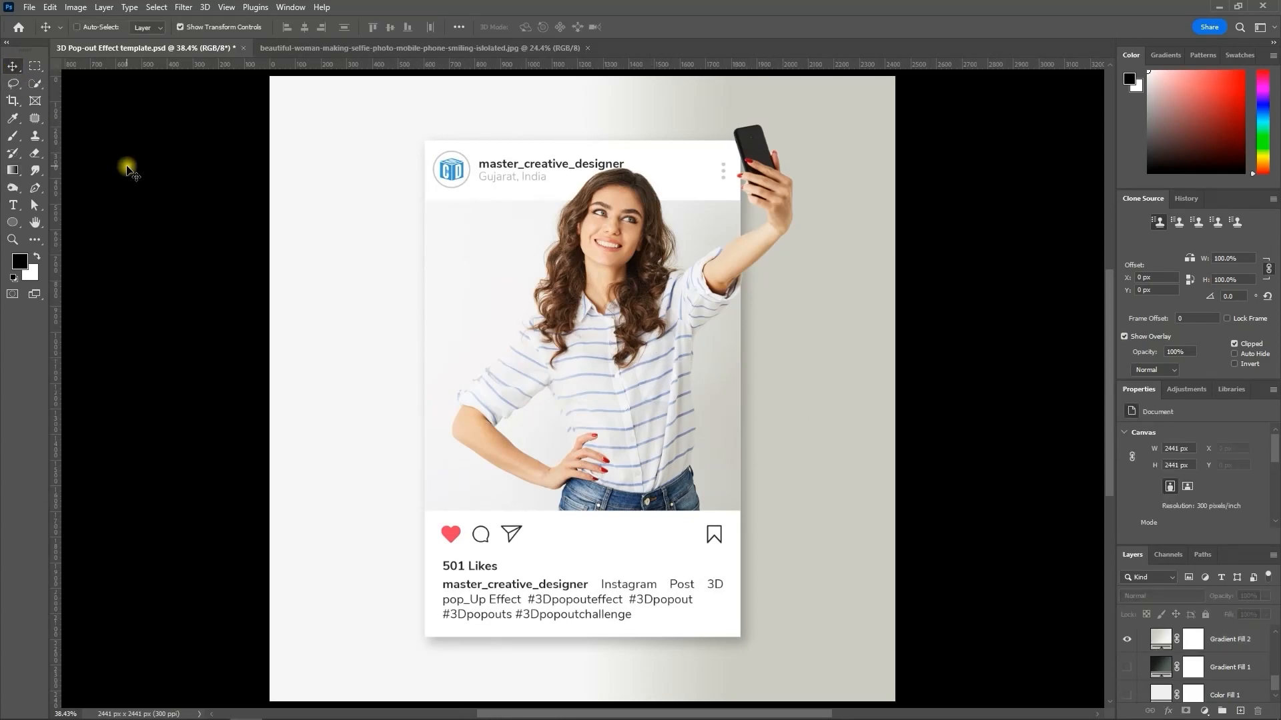
Step: Collapse the Background, 3D Pop-out Post and 3D Pop-out Post Layout groups
{"action": "scroll", "coordinate": [1144, 652], "scroll_direction": "up", "scroll_amount": 2}
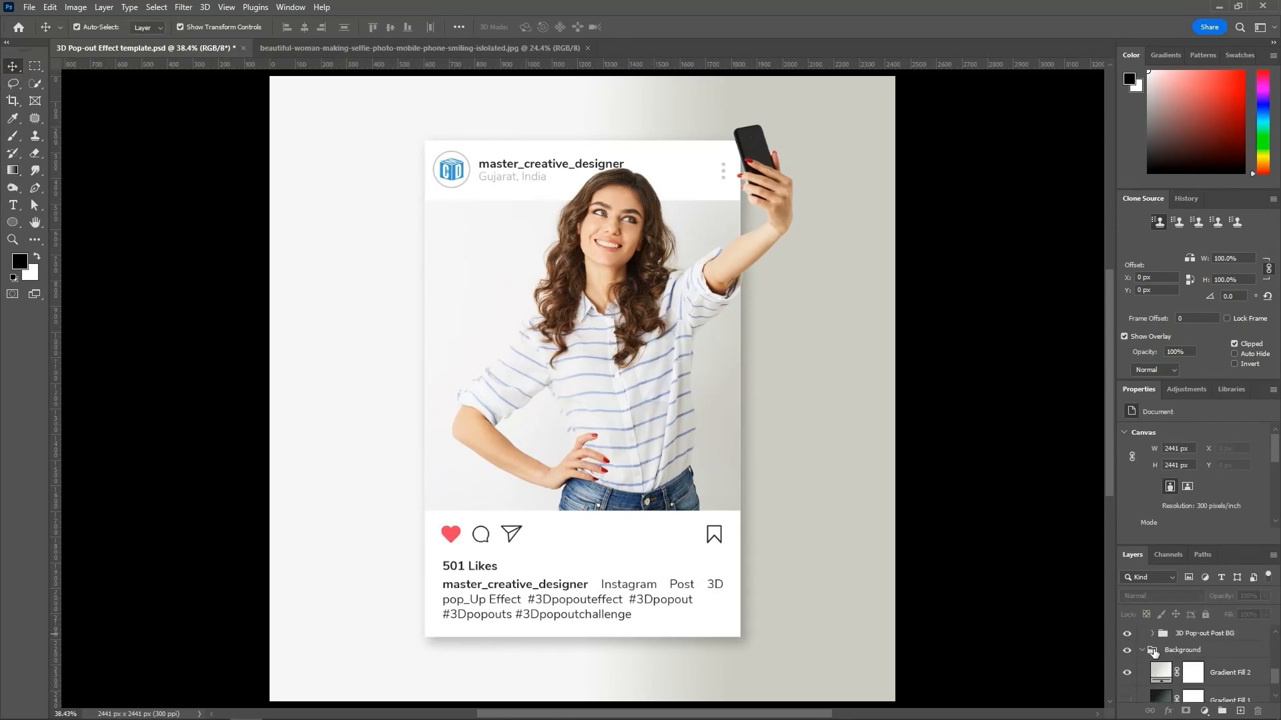
{"action": "left_click", "coordinate": [1142, 649]}
{"action": "scroll", "coordinate": [1153, 650], "scroll_direction": "up", "scroll_amount": 5}
{"action": "left_click", "coordinate": [1152, 650]}
{"action": "left_click", "coordinate": [1142, 633]}
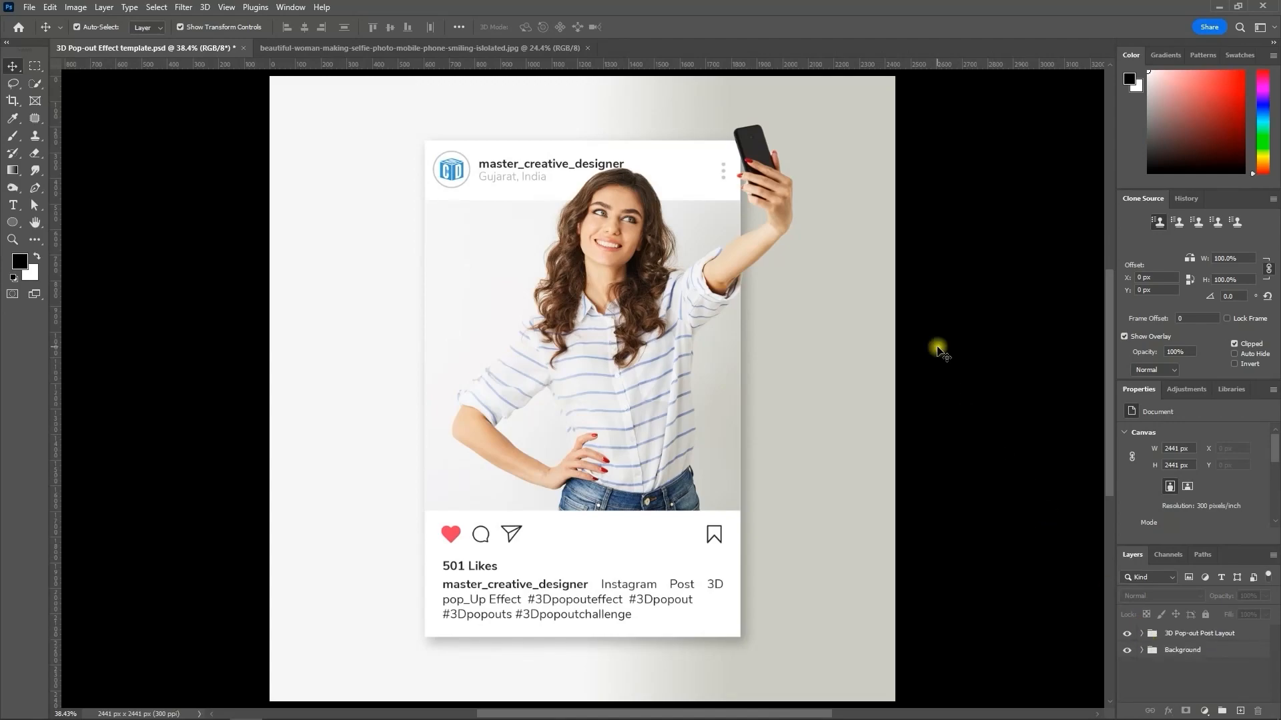